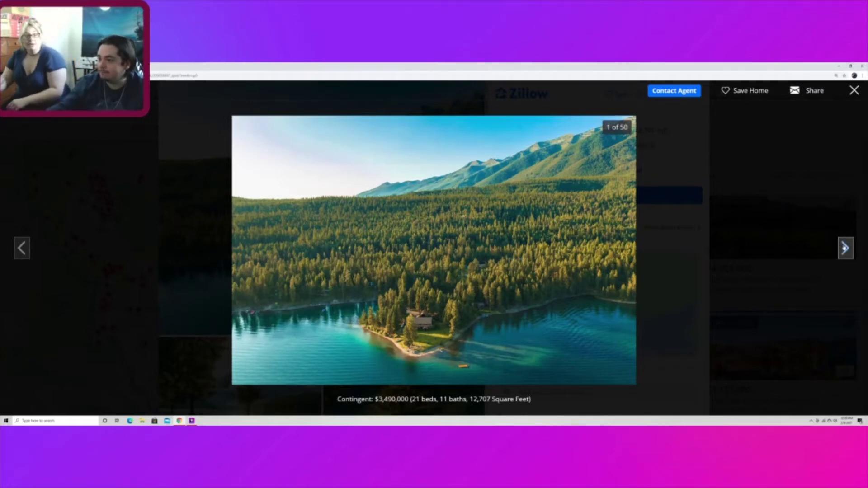
# Step: Advance the gallery past photo 2 to photo 3 of 50, the overhead point view
pyautogui.click(845, 248)
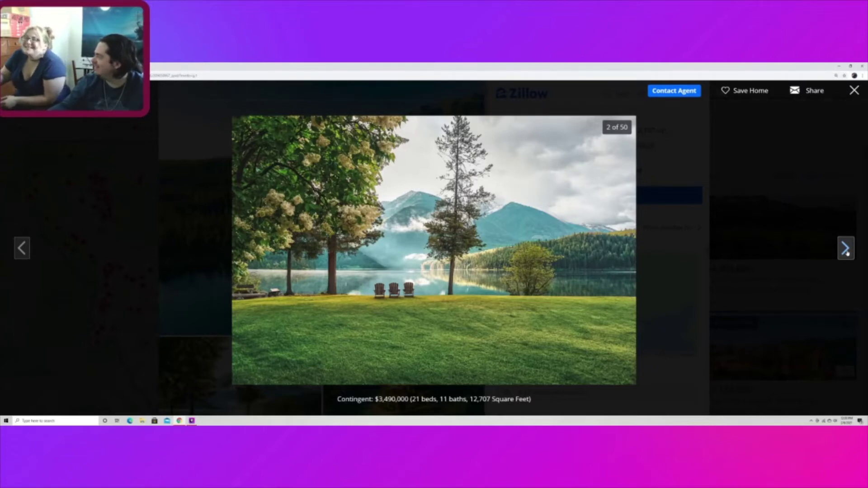
pyautogui.click(845, 250)
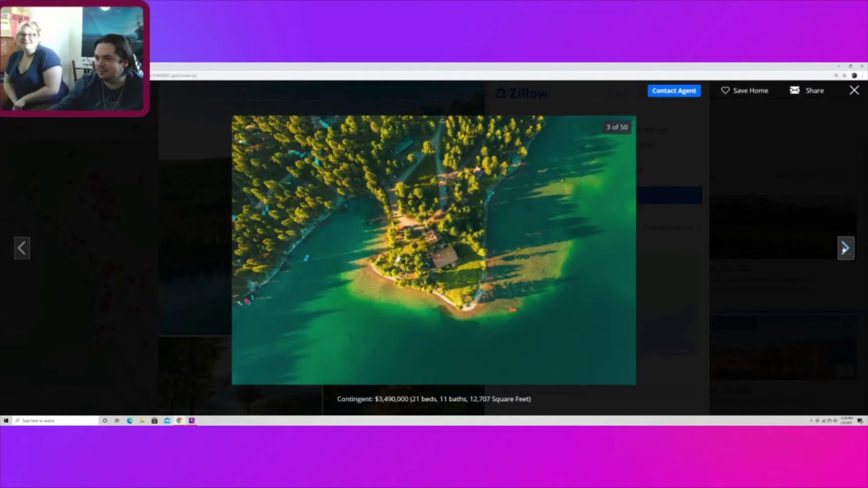
# Step: Step through photos 4, 5 and 6 of 50, ending on the house under pink clouds
pyautogui.click(845, 249)
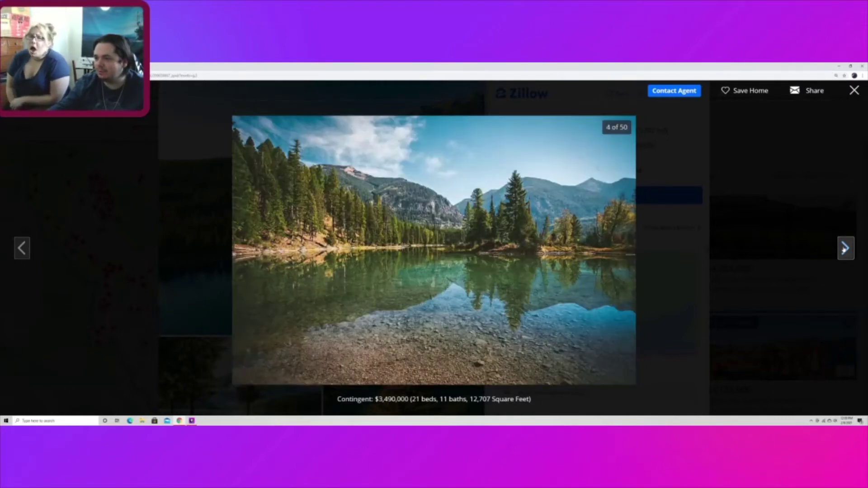
pyautogui.click(845, 249)
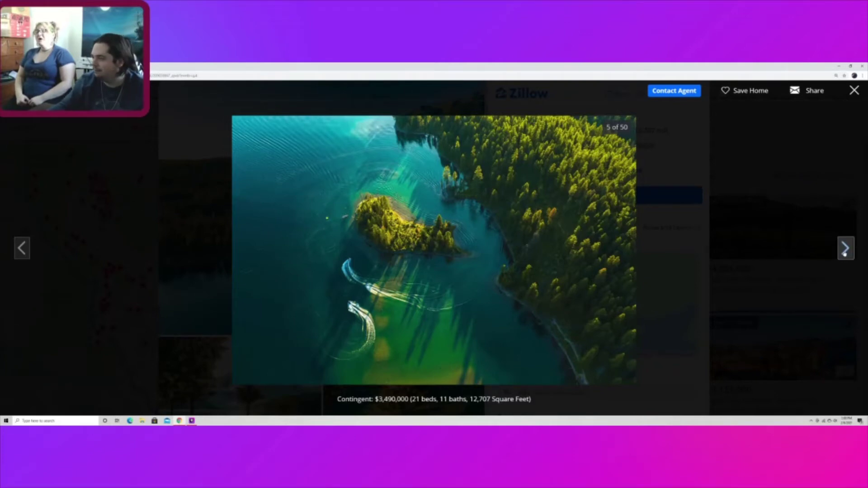
pyautogui.click(845, 248)
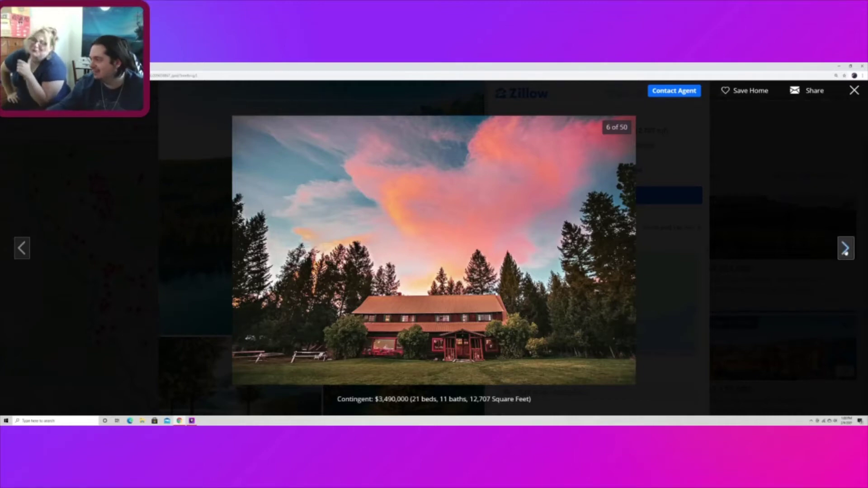
# Step: Page through photos 7 to 11 of 50, from the dusk house to the evening lawn
pyautogui.click(845, 248)
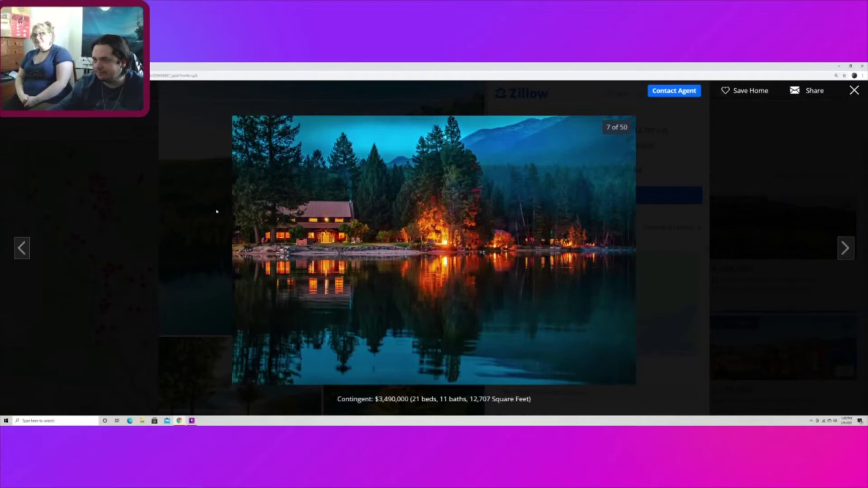
pyautogui.click(846, 249)
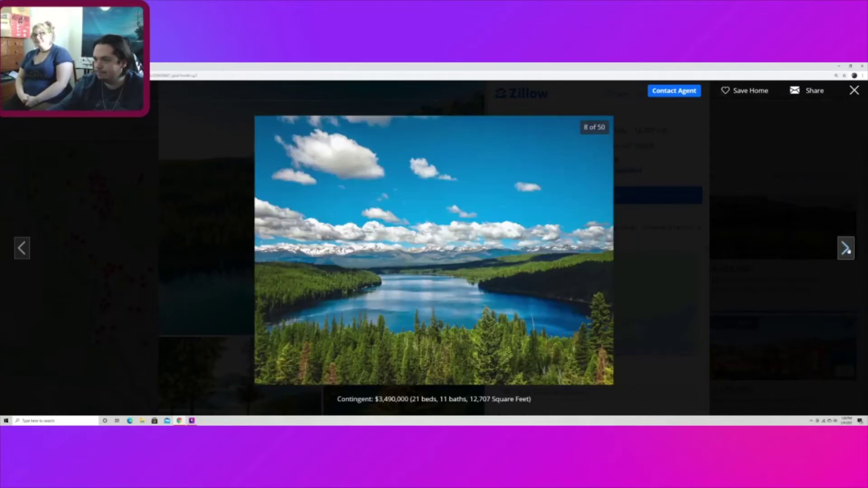
pyautogui.click(847, 249)
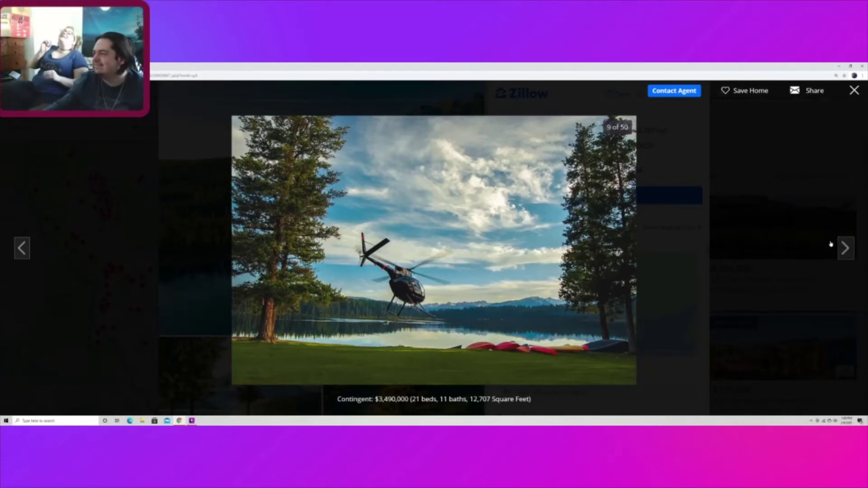
pyautogui.click(845, 248)
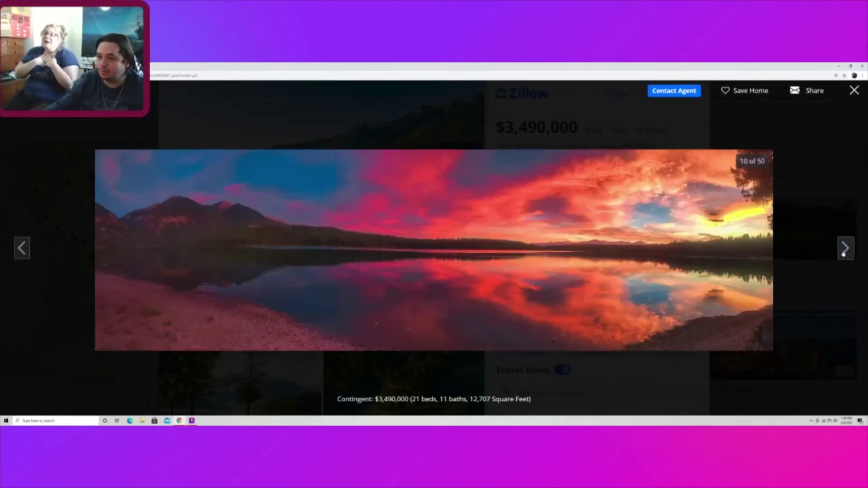
pyautogui.click(844, 249)
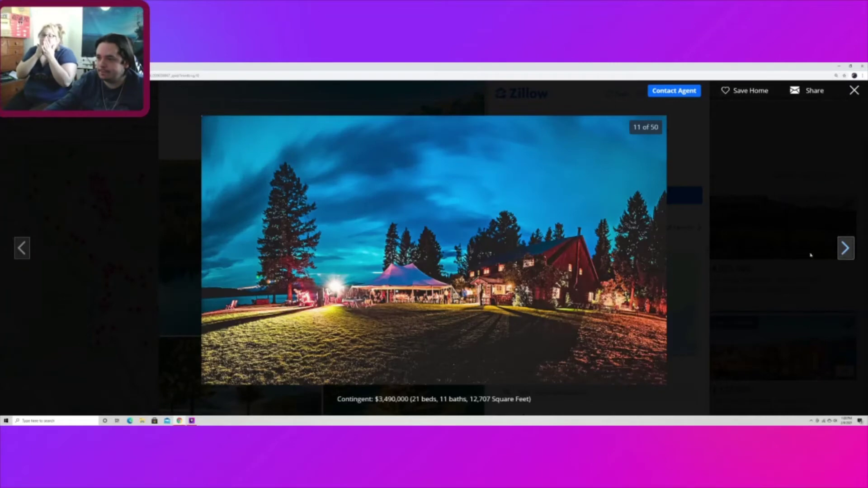
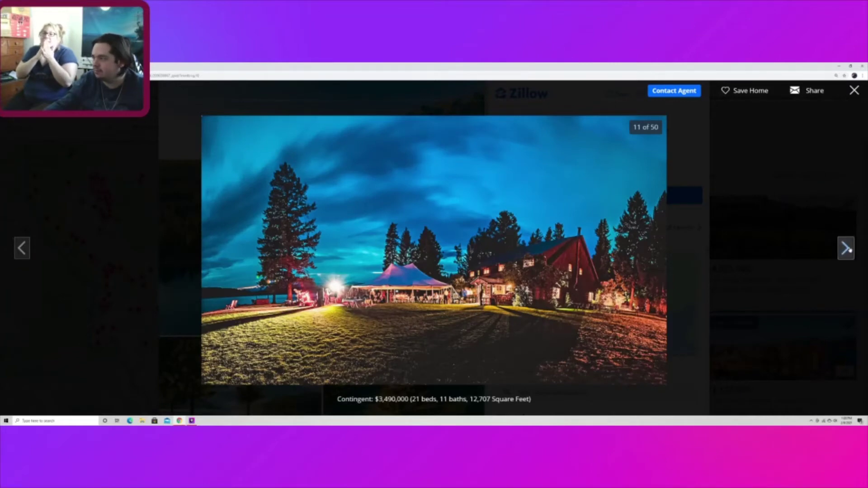
# Step: Advance the lodge gallery past the lake, sunset and cabin shots to the fireplace room (23 of 50)
pyautogui.click(845, 250)
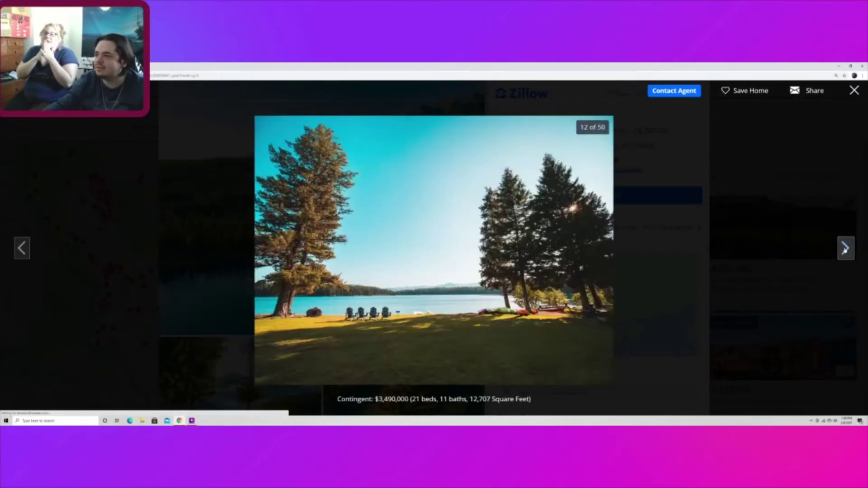
pyautogui.click(845, 250)
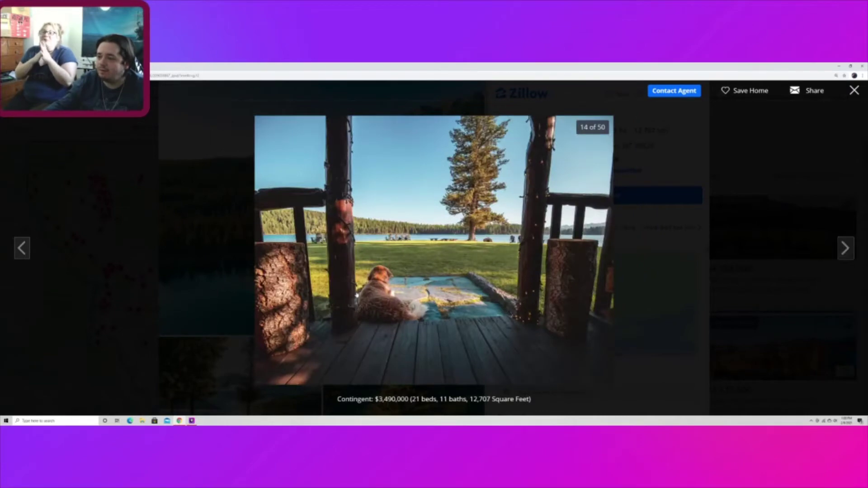
pyautogui.click(846, 250)
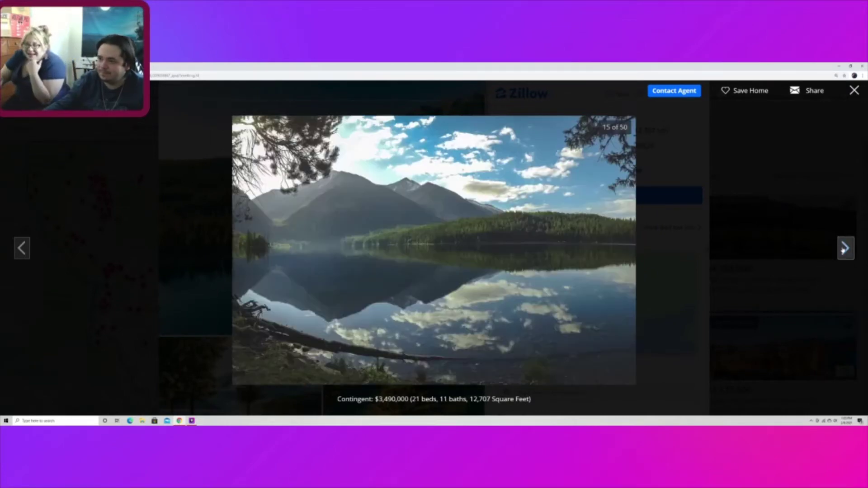
pyautogui.click(845, 249)
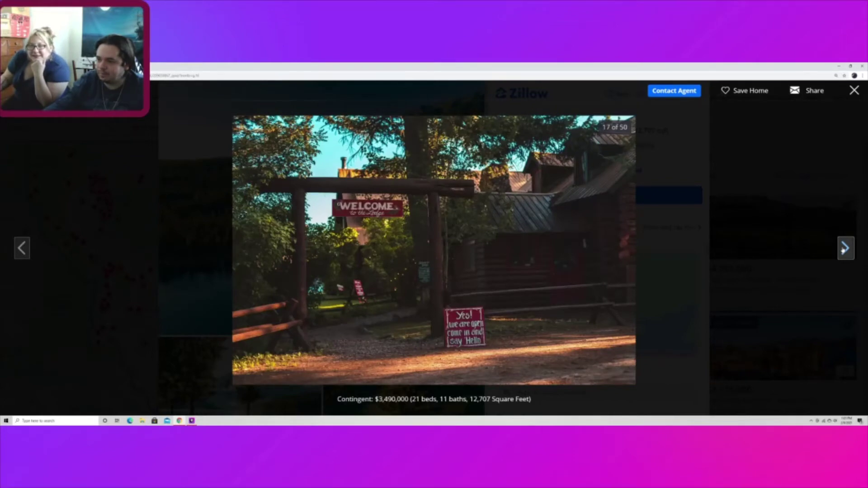
pyautogui.click(846, 250)
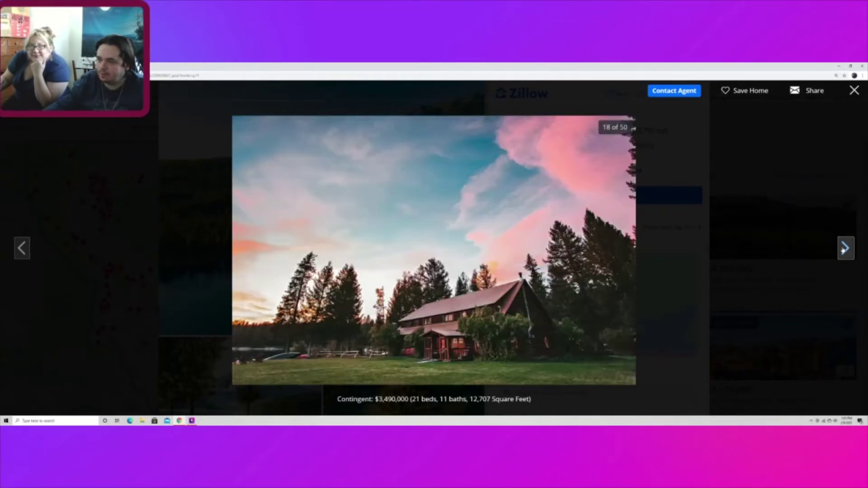
pyautogui.click(846, 250)
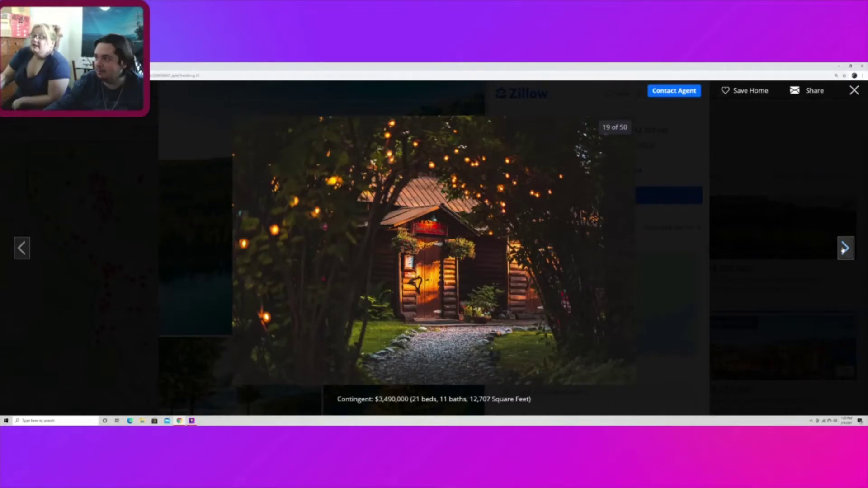
pyautogui.click(846, 250)
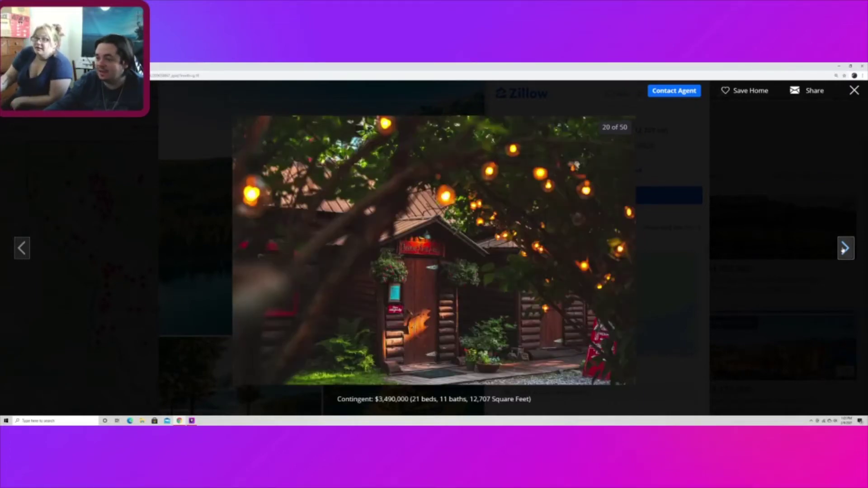
pyautogui.click(845, 249)
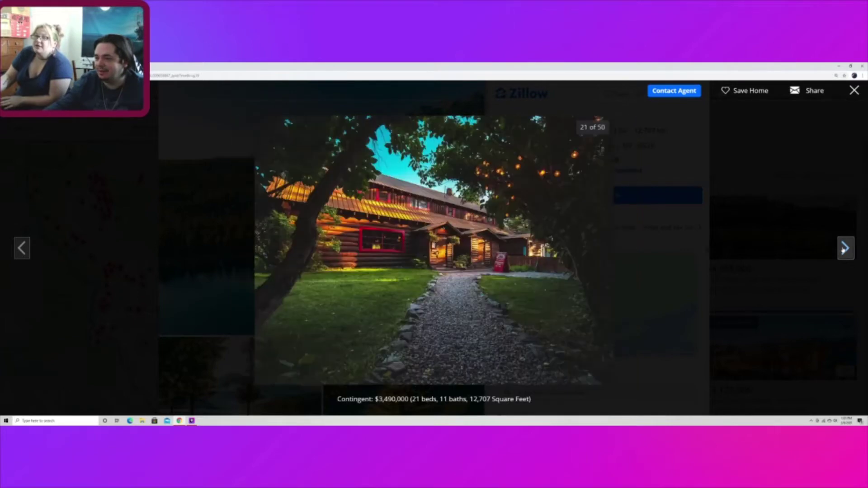
pyautogui.click(845, 250)
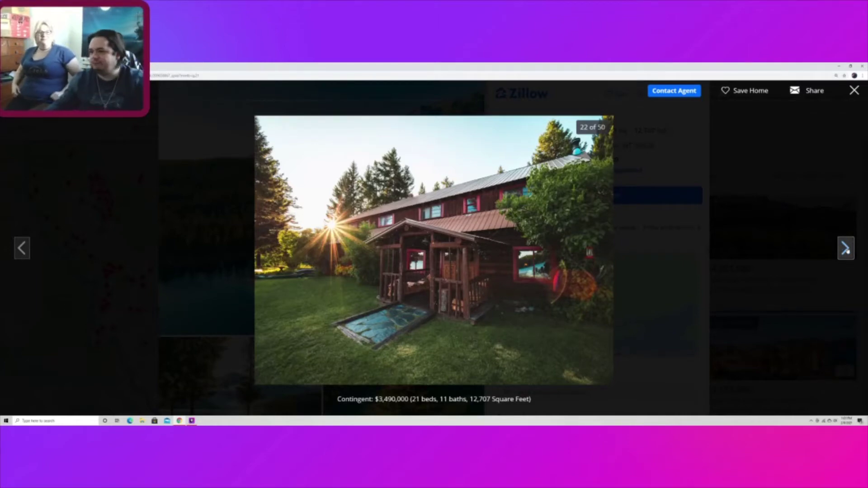
pyautogui.click(846, 248)
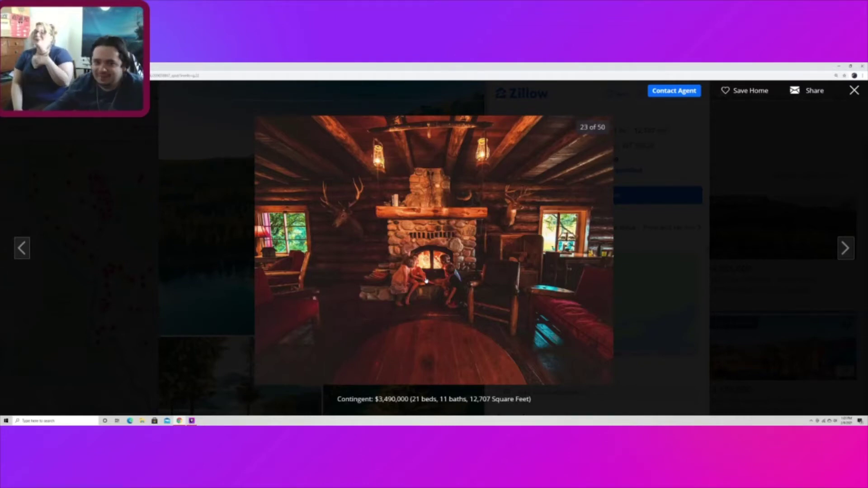
# Step: Step through four lodge interior photos to the aerial lake and mountain view, photo 27
pyautogui.click(845, 248)
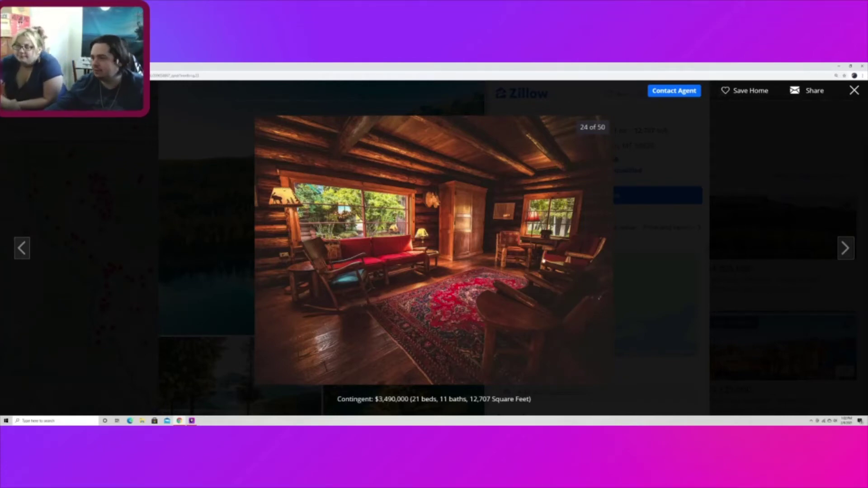
pyautogui.click(846, 248)
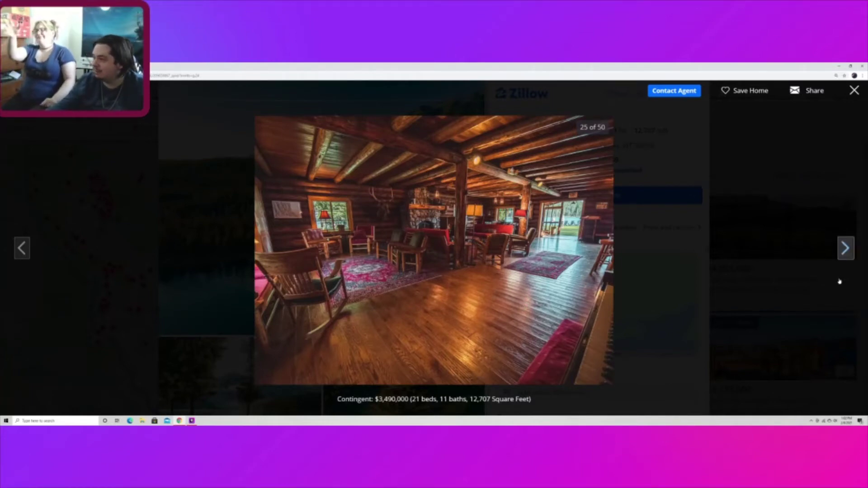
pyautogui.click(846, 249)
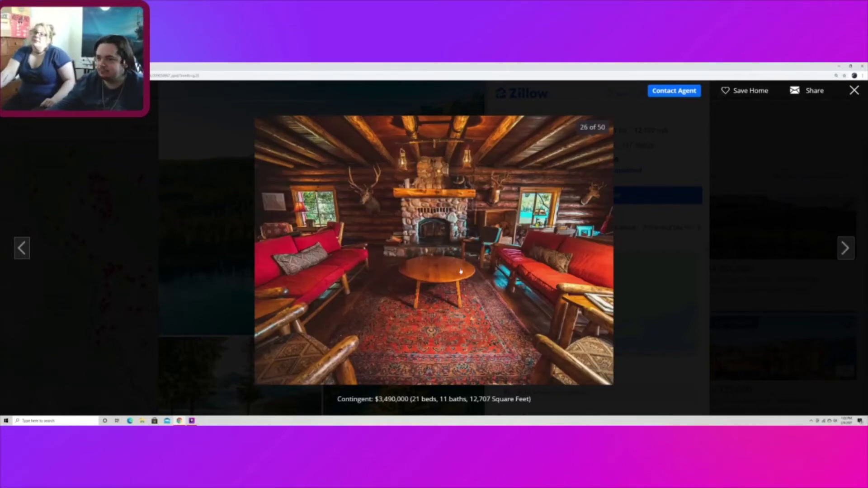
pyautogui.click(845, 248)
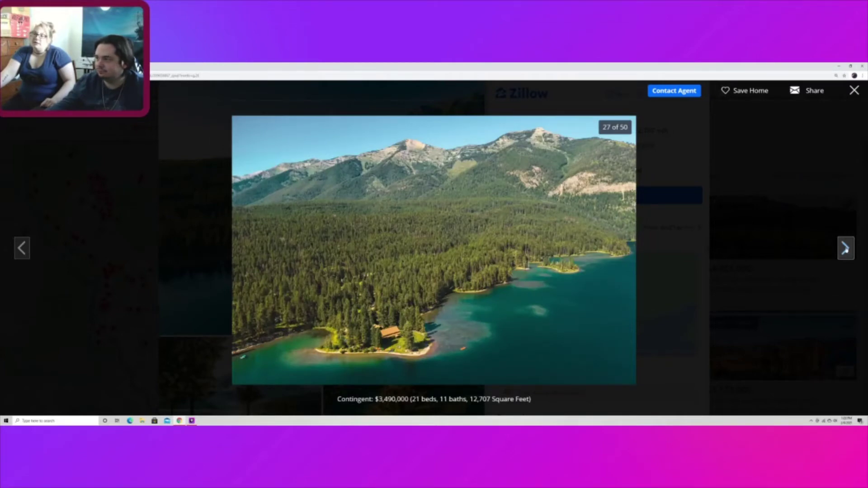
# Step: Page the lodge gallery past the dining room and outdoor kitchen photos
pyautogui.click(846, 249)
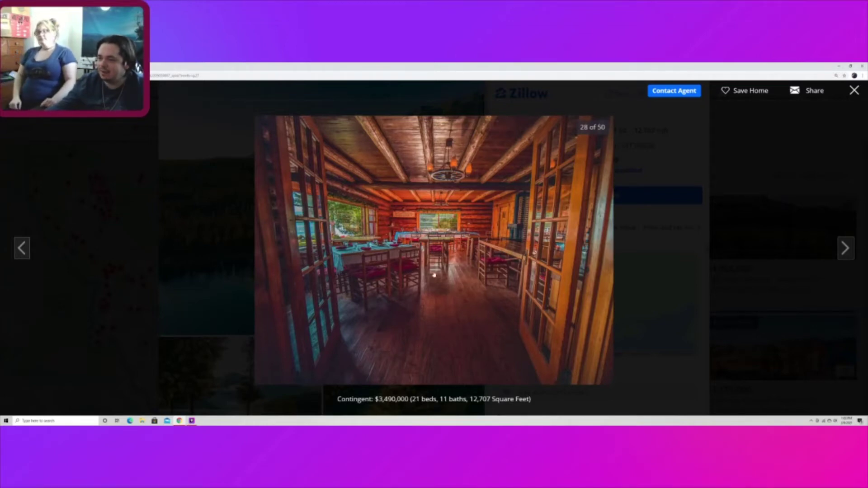
pyautogui.click(846, 249)
pyautogui.click(846, 248)
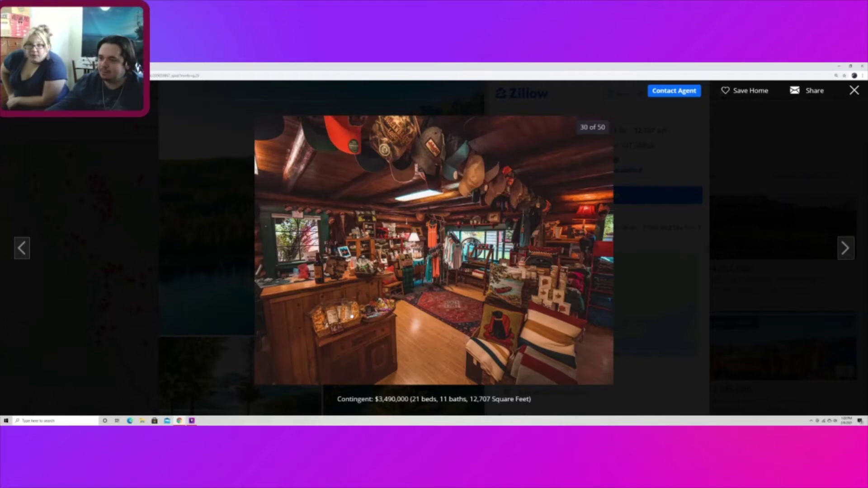
pyautogui.click(846, 248)
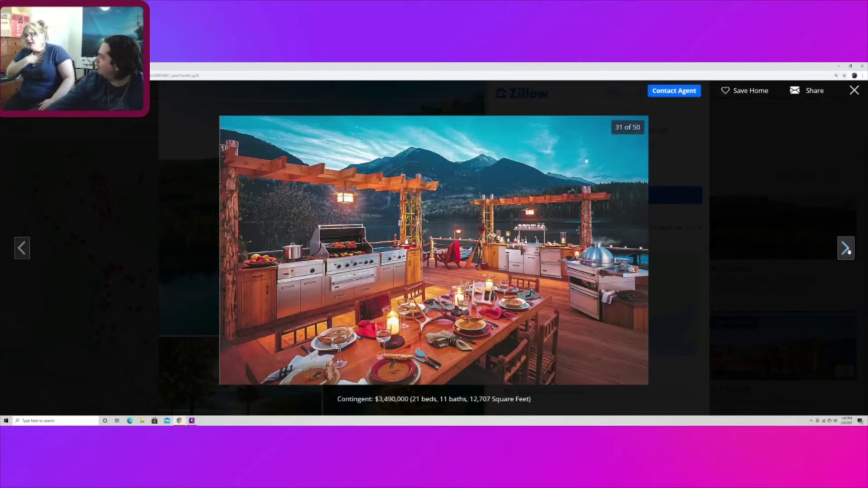
pyautogui.click(848, 250)
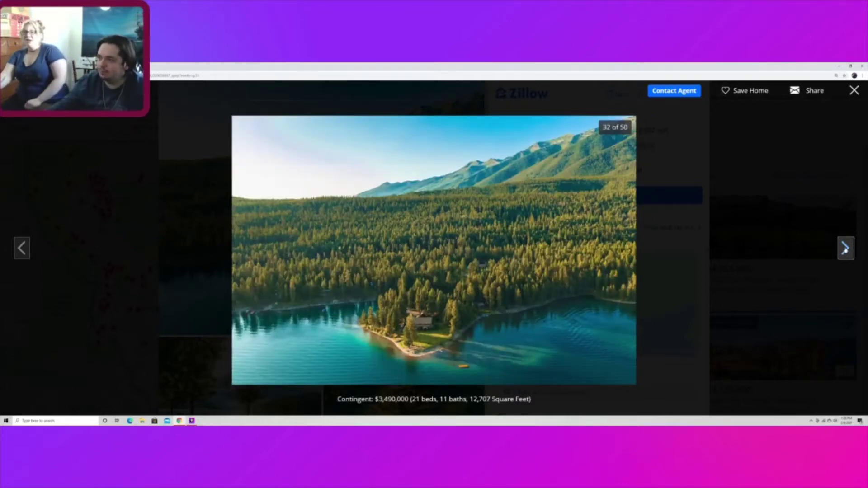
# Step: Skip ahead to photo 38 of 50 and close the lodge gallery
pyautogui.click(847, 249)
pyautogui.click(847, 249)
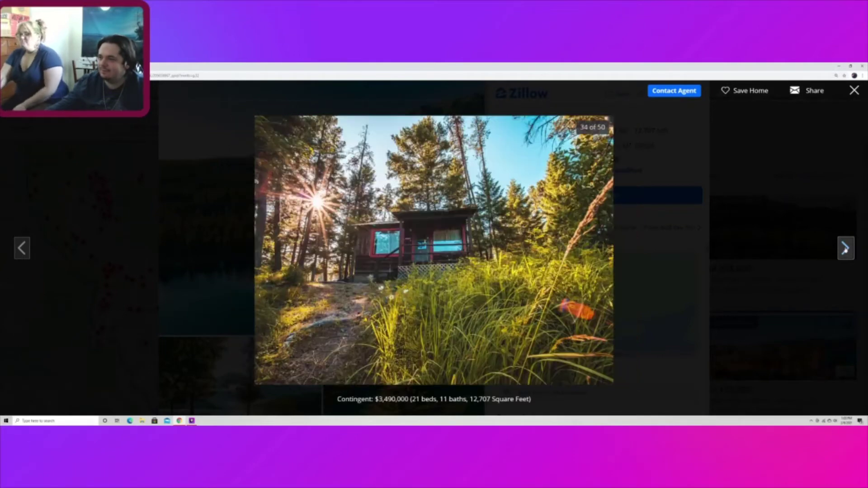
pyautogui.click(846, 249)
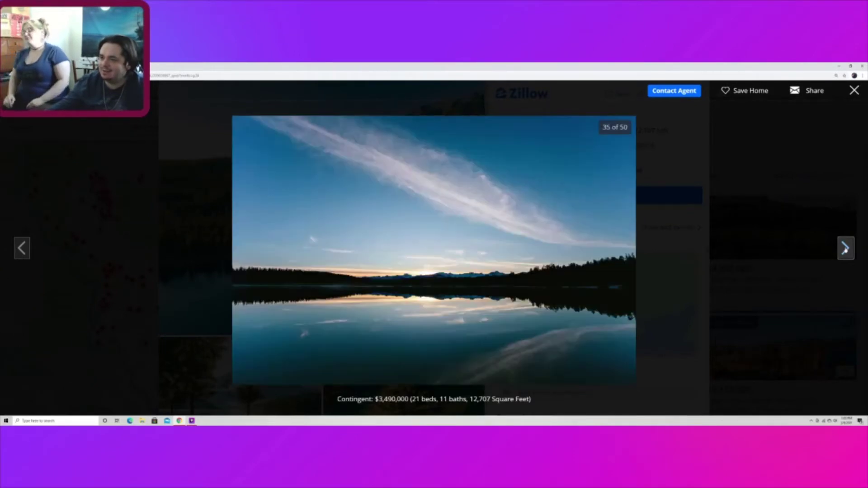
pyautogui.click(846, 248)
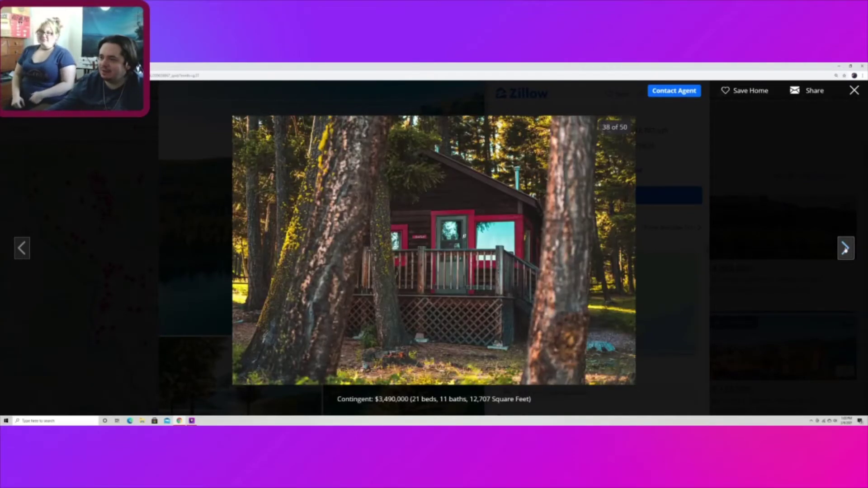
pyautogui.click(846, 248)
# Step: Close the lodge listing and open the $2,250,000 Cramer Creek Rd, Clinton listing from the map
pyautogui.click(854, 90)
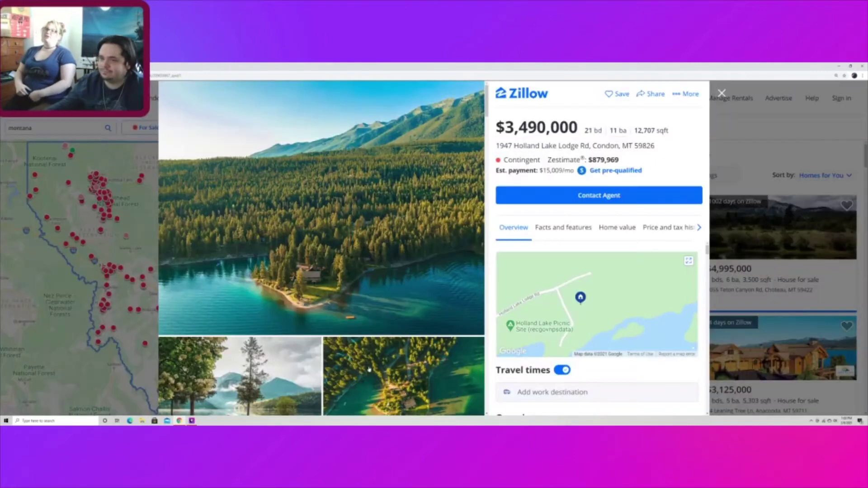
pyautogui.click(722, 93)
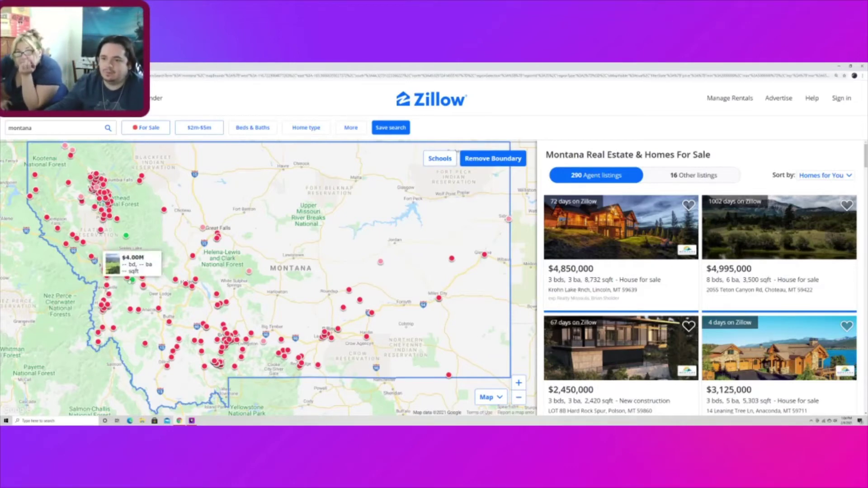
pyautogui.moveTo(126, 277)
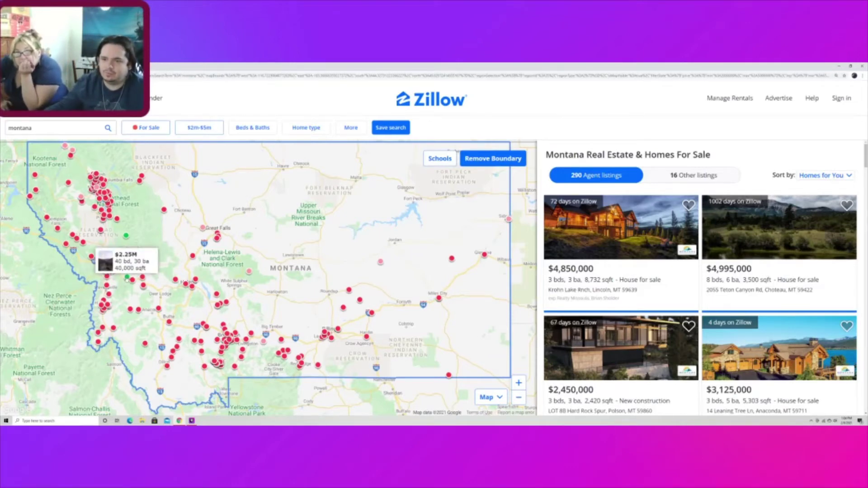
pyautogui.click(127, 235)
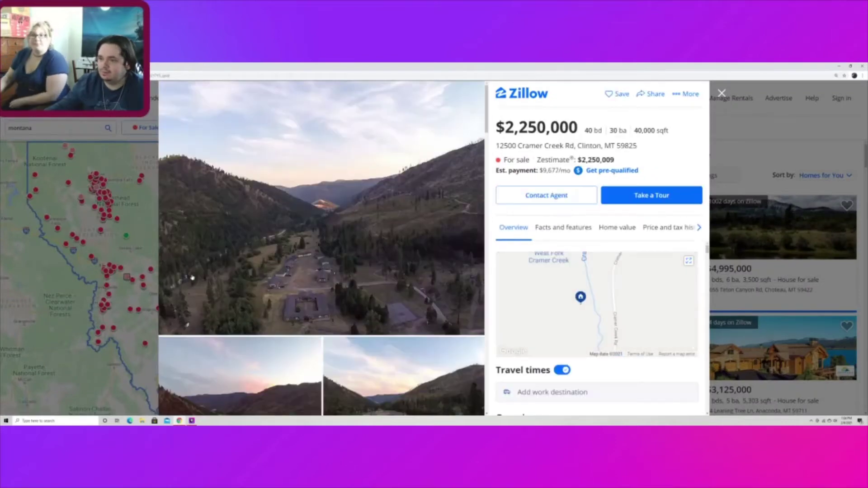
# Step: Open the Clinton property's photos full size and page through the first ranch photos
pyautogui.click(336, 274)
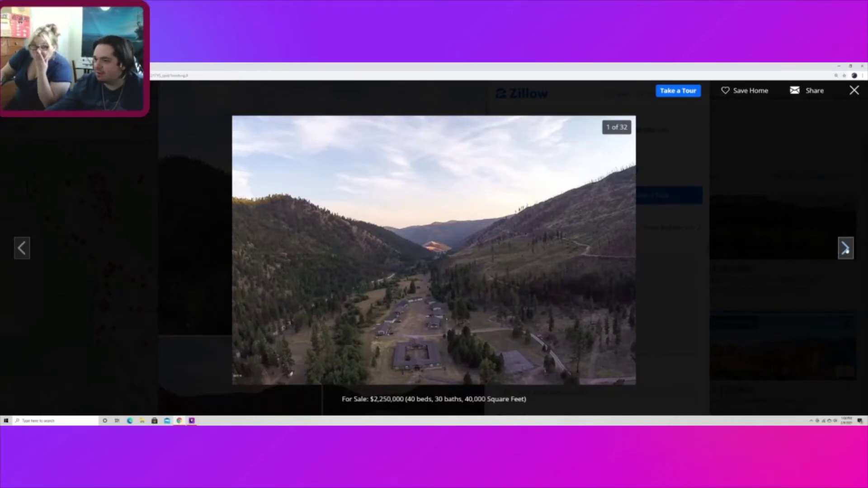
pyautogui.click(845, 248)
pyautogui.click(845, 248)
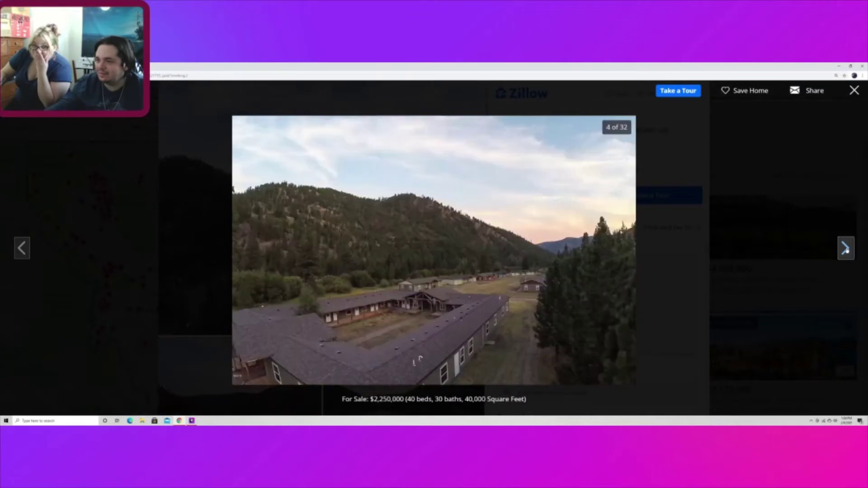
pyautogui.click(845, 248)
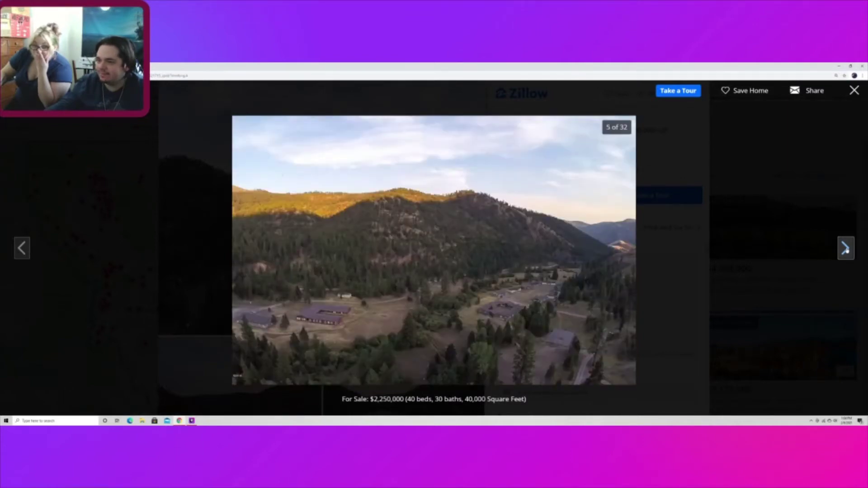
pyautogui.click(845, 249)
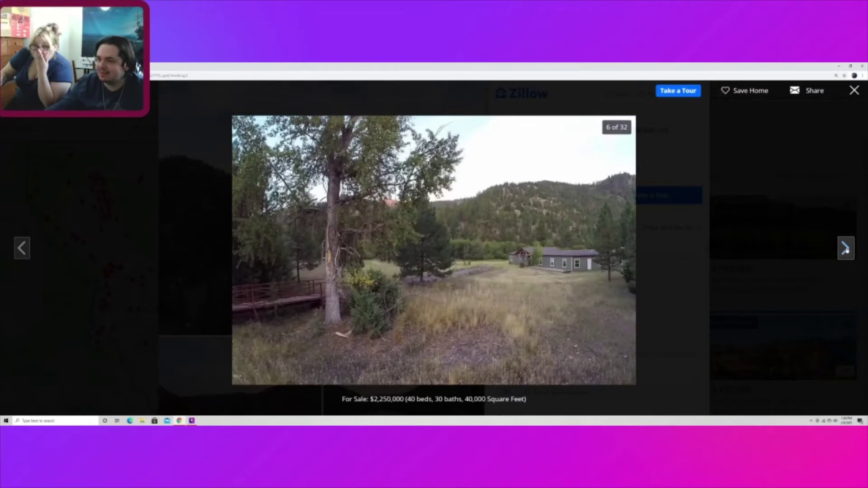
pyautogui.click(845, 248)
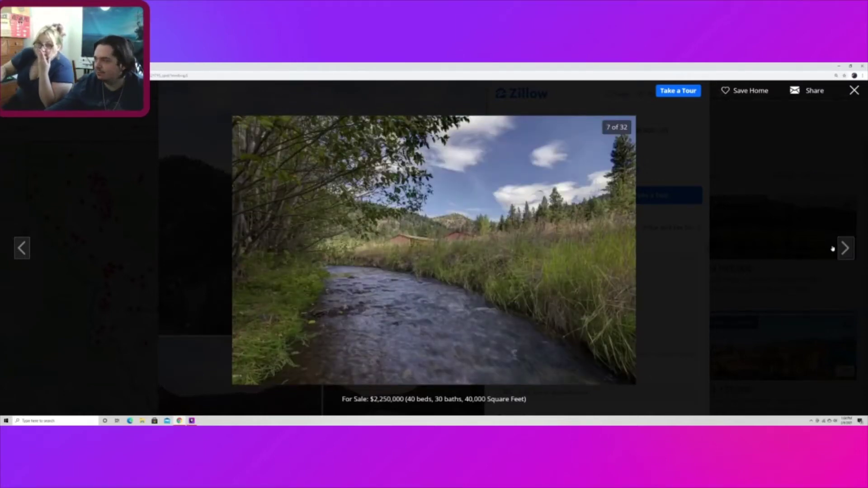
pyautogui.click(845, 249)
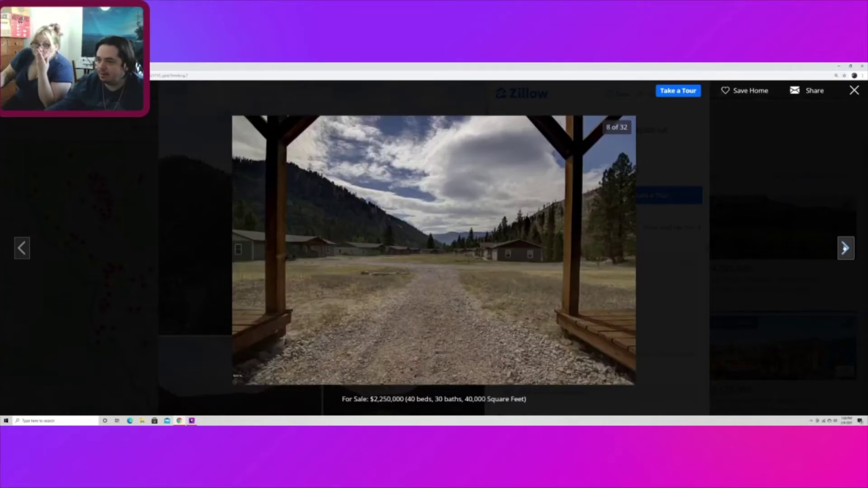
pyautogui.click(845, 248)
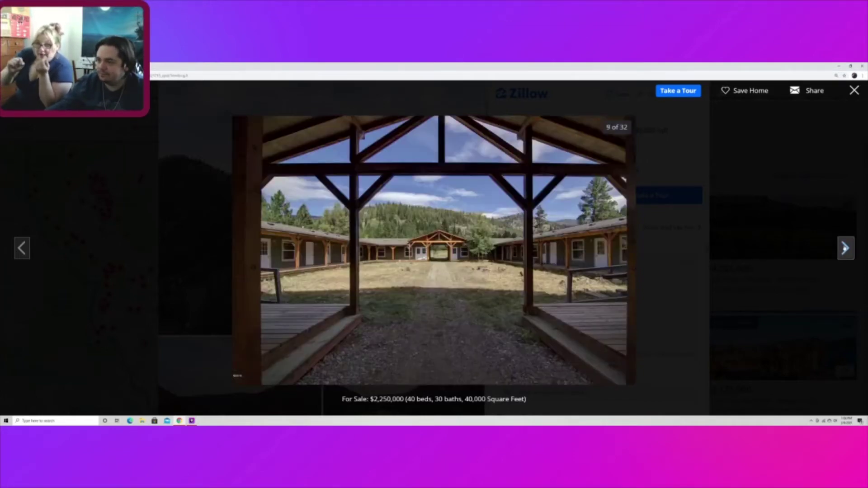
pyautogui.click(845, 248)
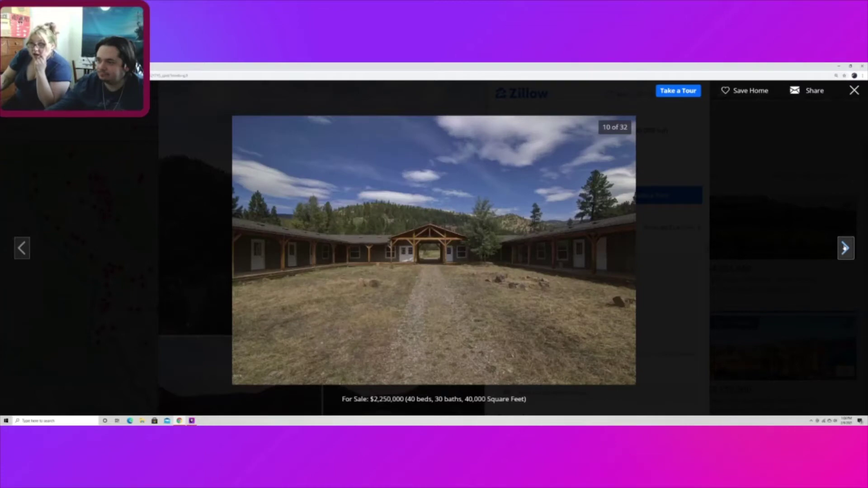
# Step: Skip onward through the middle of the 32 ranch photos
pyautogui.click(846, 248)
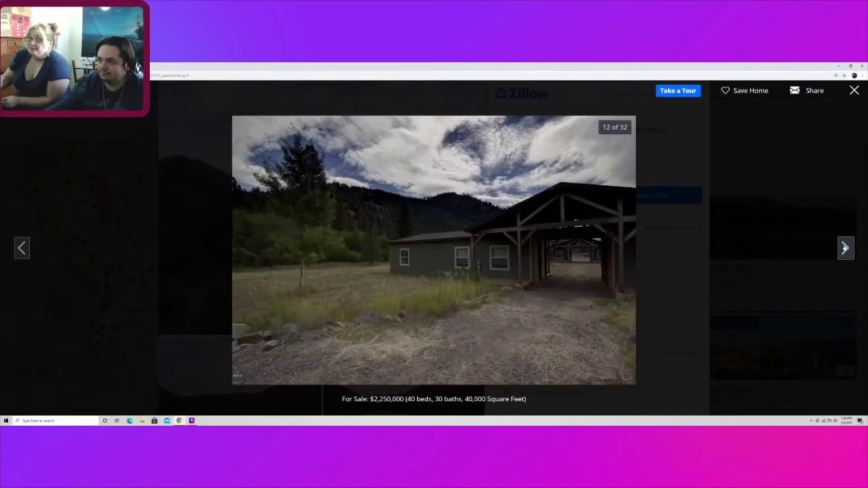
pyautogui.click(846, 249)
pyautogui.click(846, 248)
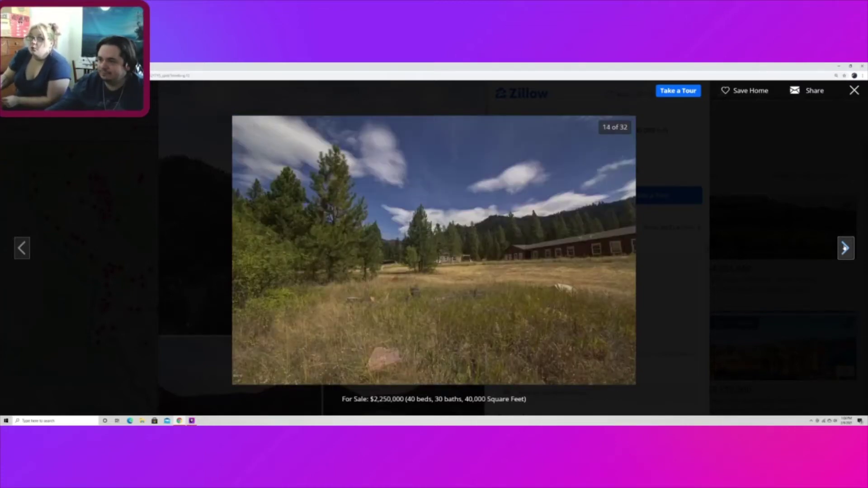
pyautogui.click(845, 249)
pyautogui.click(845, 248)
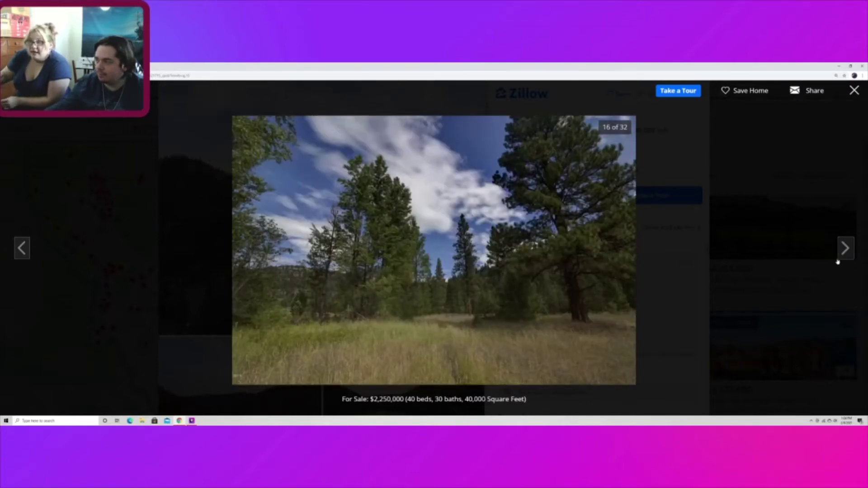
pyautogui.click(846, 248)
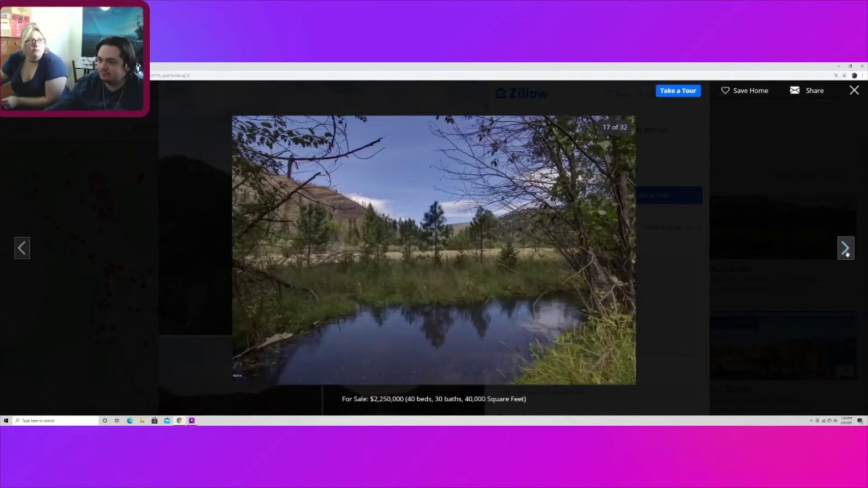
pyautogui.click(845, 248)
pyautogui.click(846, 248)
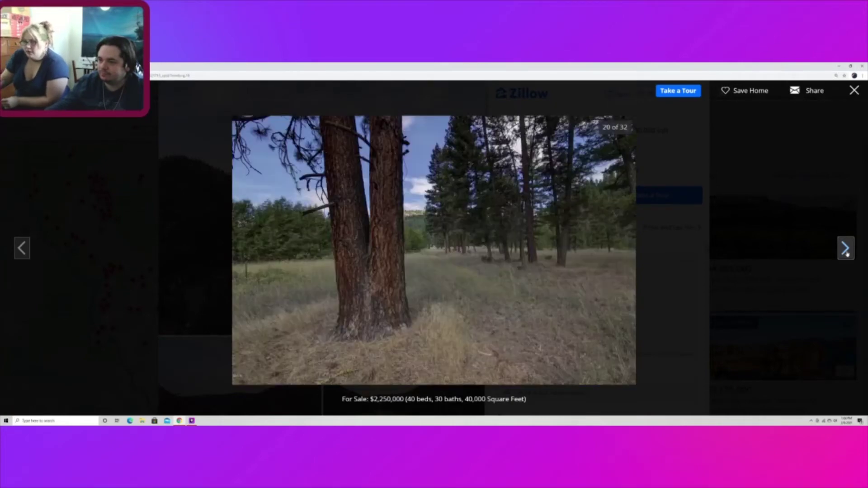
pyautogui.click(846, 249)
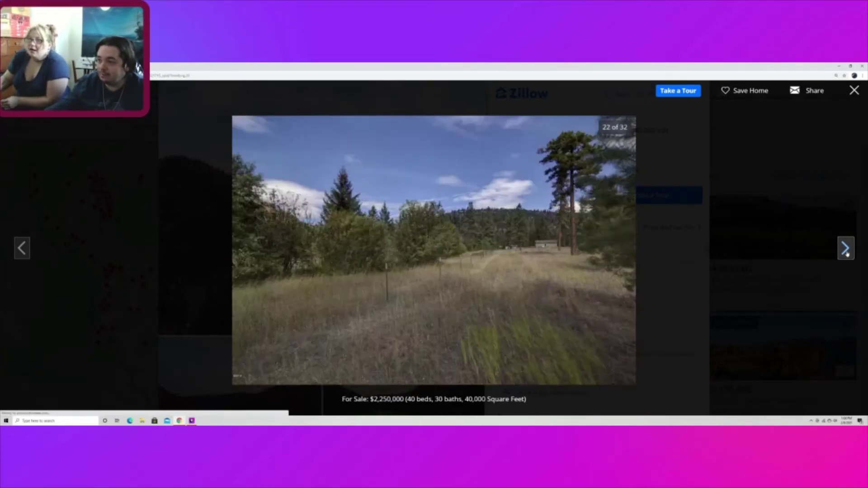
pyautogui.click(846, 248)
# Step: Reach the final ranch photo, 32 of 32, and close the gallery
pyautogui.click(847, 251)
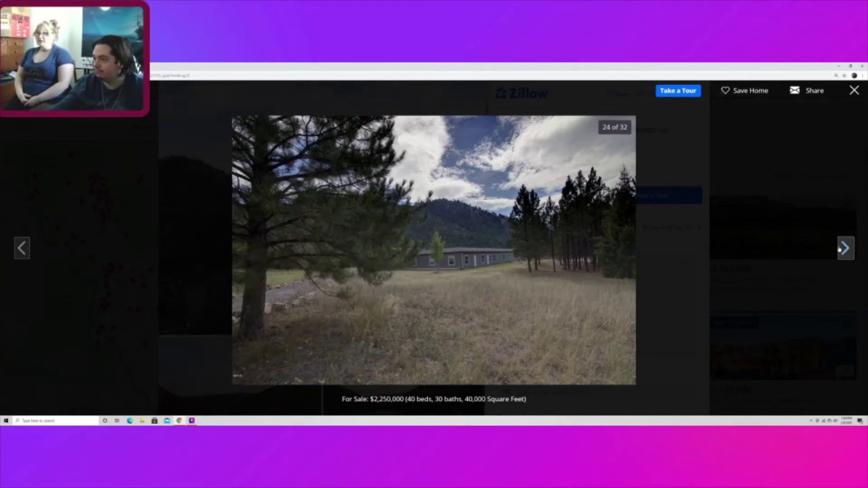
pyautogui.click(842, 246)
pyautogui.click(845, 249)
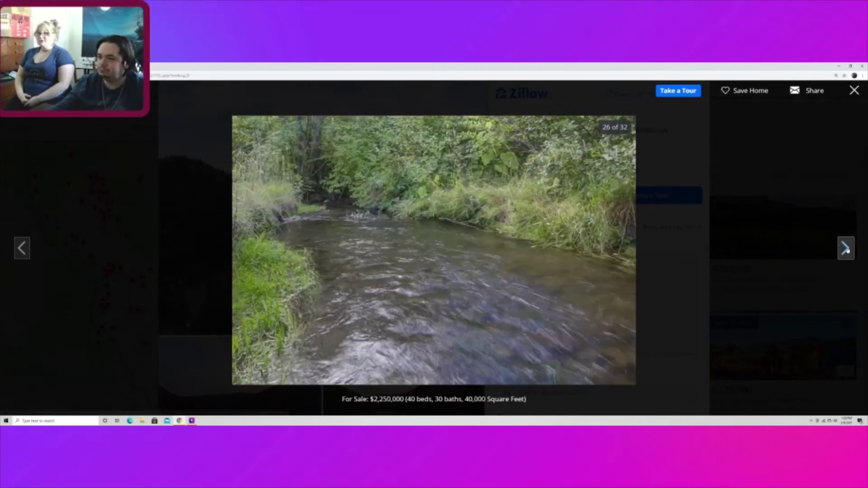
pyautogui.click(845, 249)
pyautogui.click(845, 248)
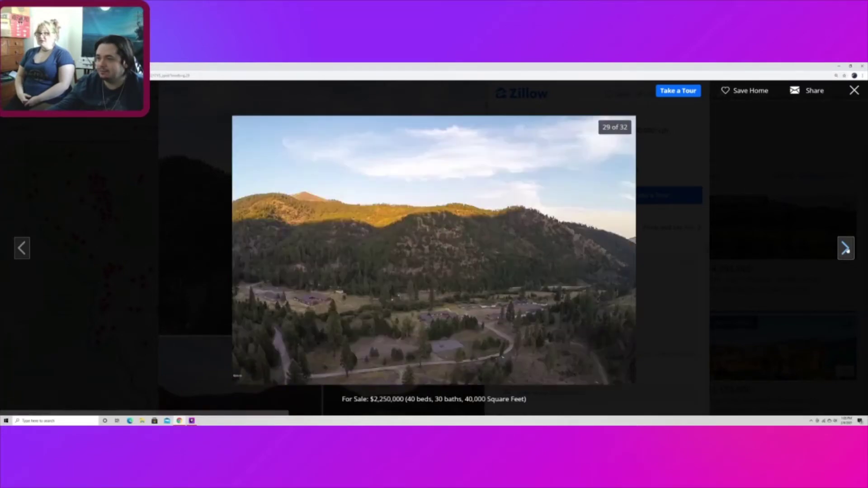
pyautogui.click(845, 248)
pyautogui.click(845, 248)
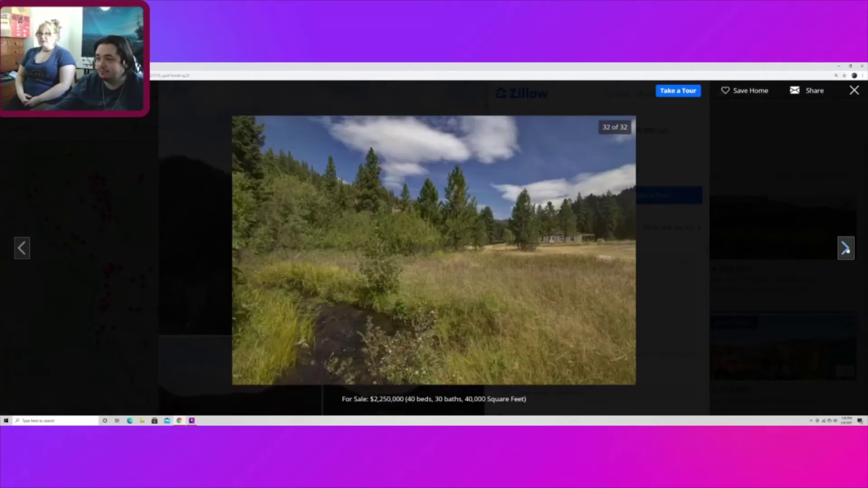
pyautogui.click(846, 249)
pyautogui.click(856, 90)
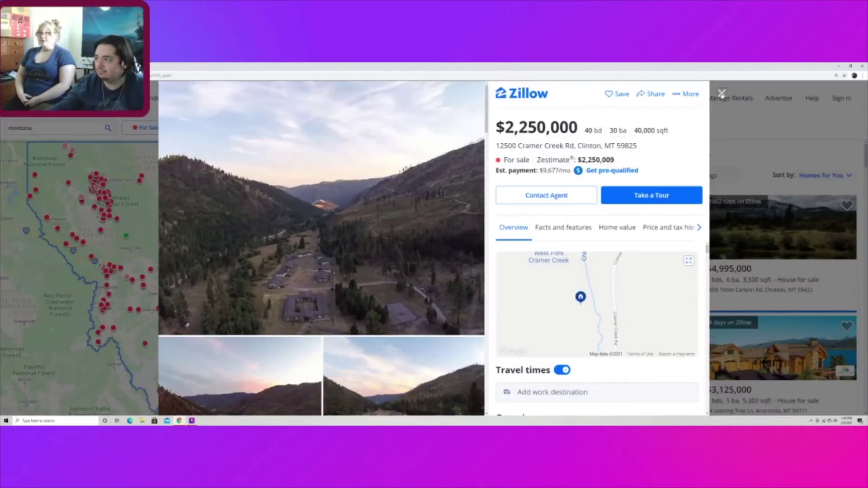
# Step: Close the Clinton listing, then open and close the $4,500,000 Miles City 56.59-acre lot listing
pyautogui.click(722, 92)
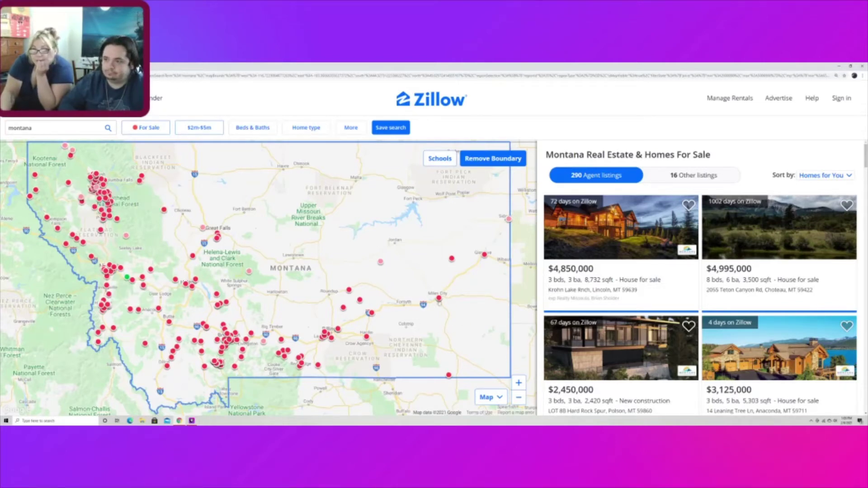
pyautogui.moveTo(439, 298)
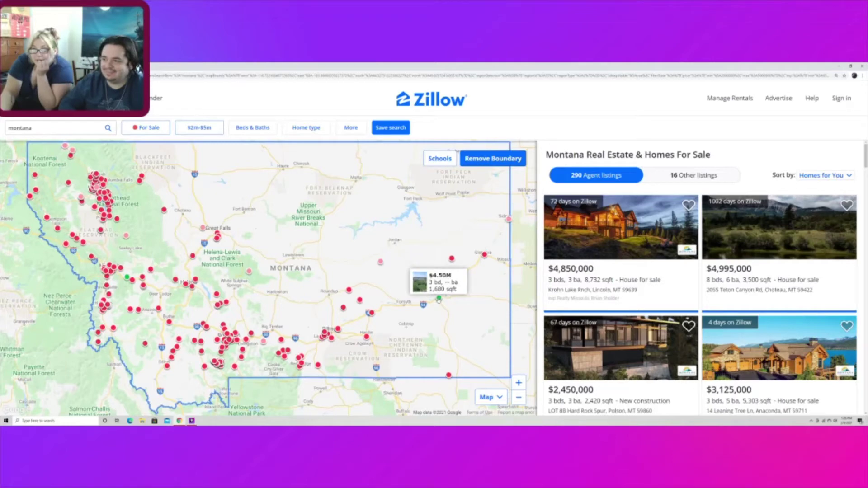
pyautogui.click(439, 300)
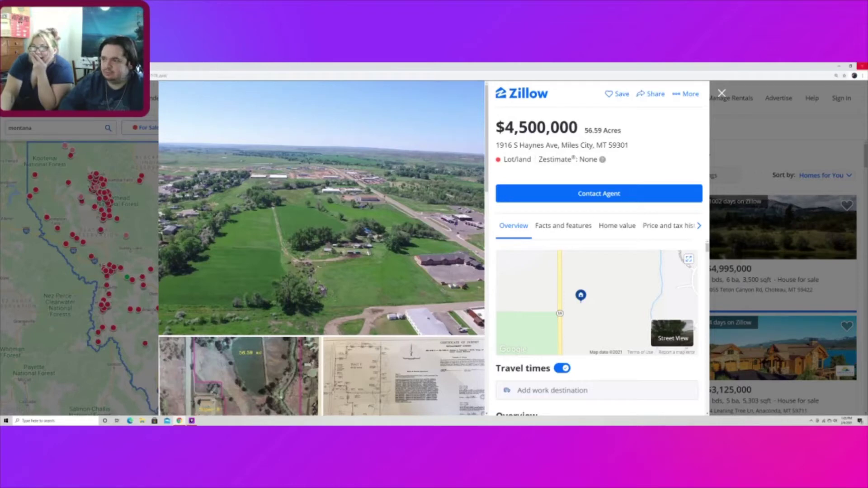
pyautogui.click(722, 93)
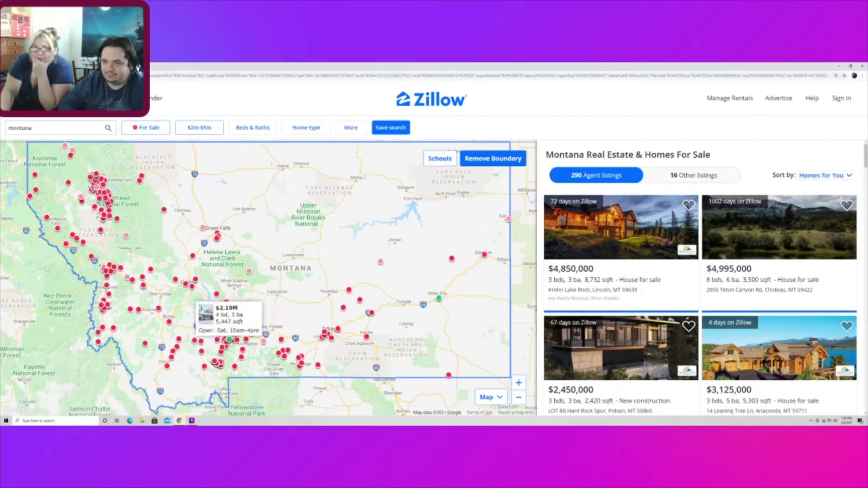
# Step: Open the $2,195,000 Bozeman house listing and reopen its 44-photo gallery at image 1
pyautogui.click(231, 342)
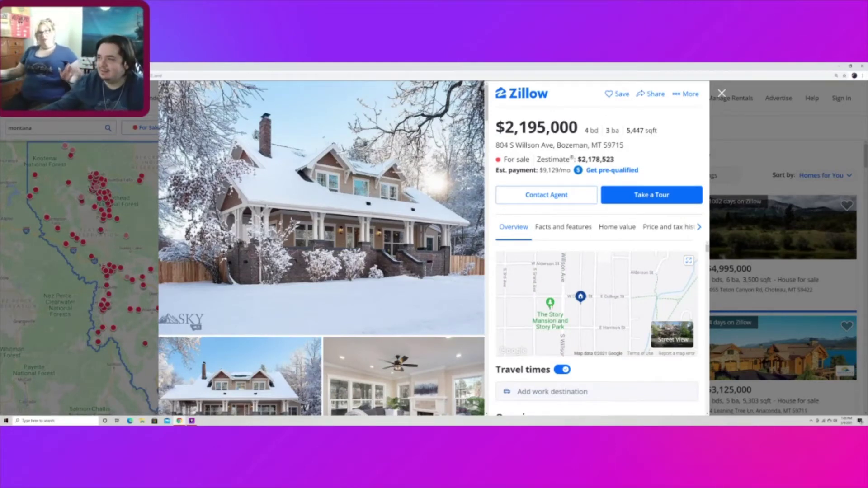
pyautogui.click(383, 225)
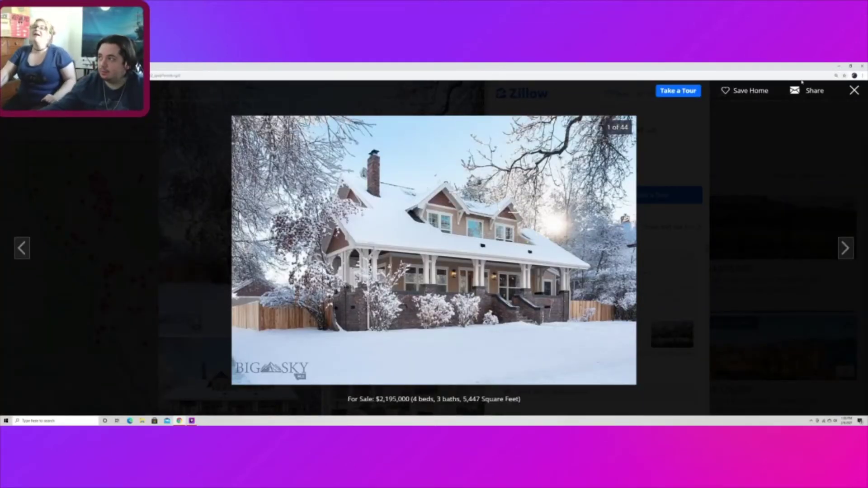
pyautogui.click(855, 91)
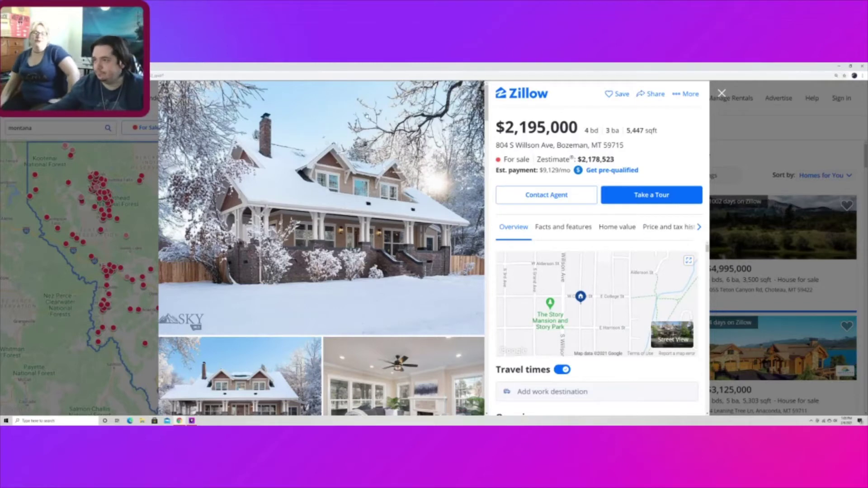
pyautogui.click(363, 129)
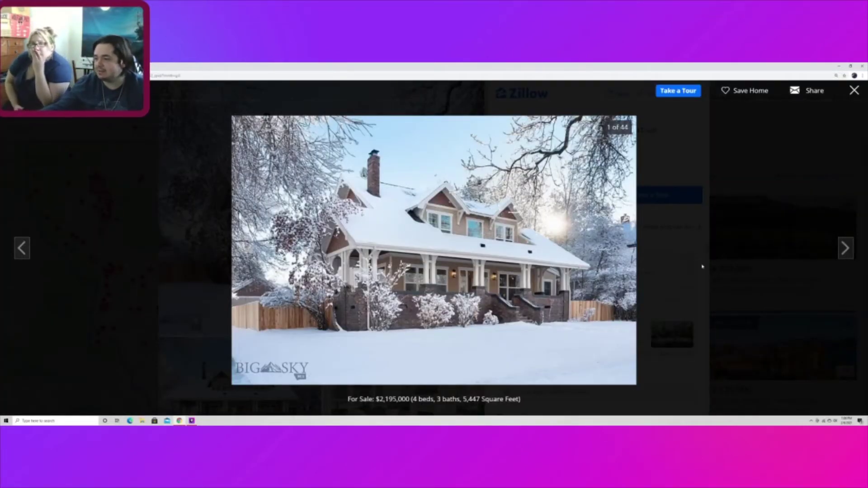
# Step: Advance four photos from the snowy exterior to the fireplace living room, 5 of 44
pyautogui.click(847, 249)
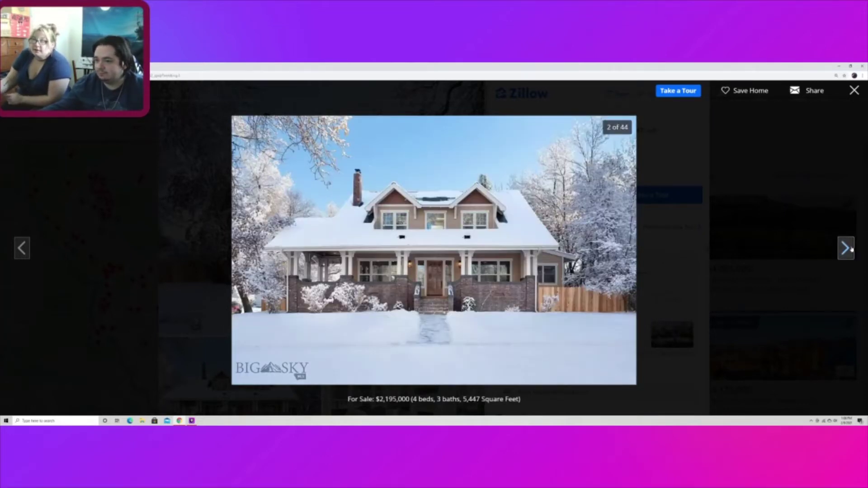
pyautogui.click(847, 249)
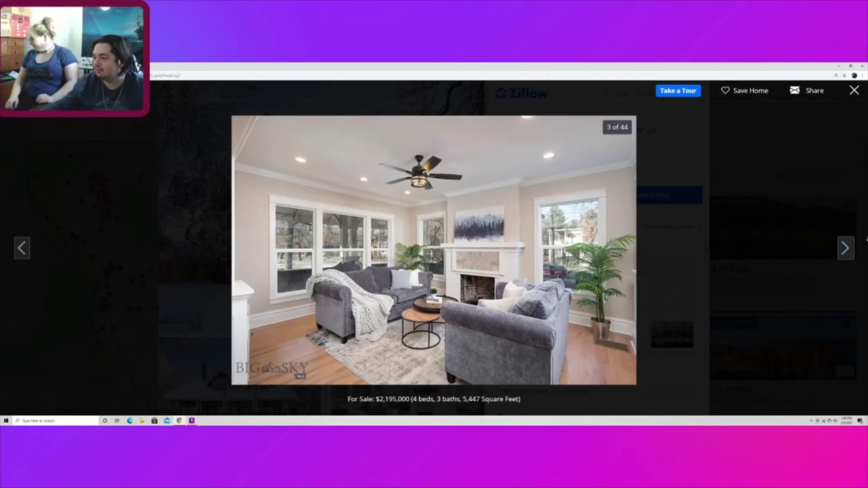
pyautogui.click(846, 249)
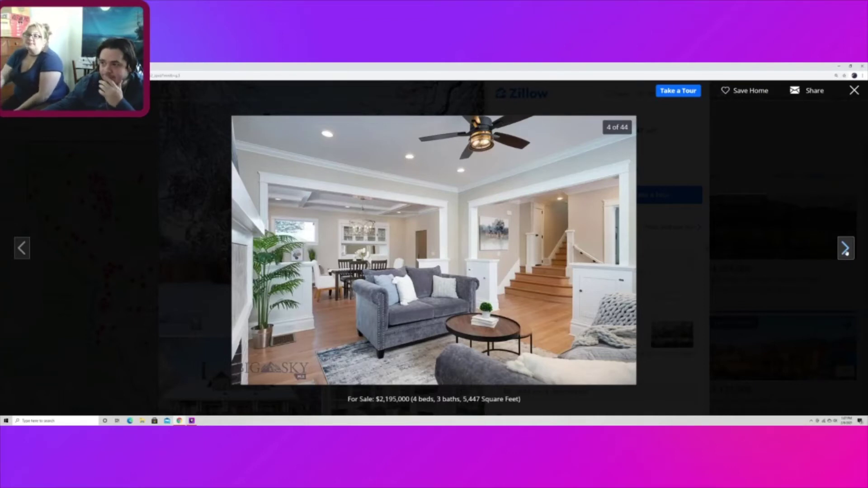
pyautogui.click(846, 249)
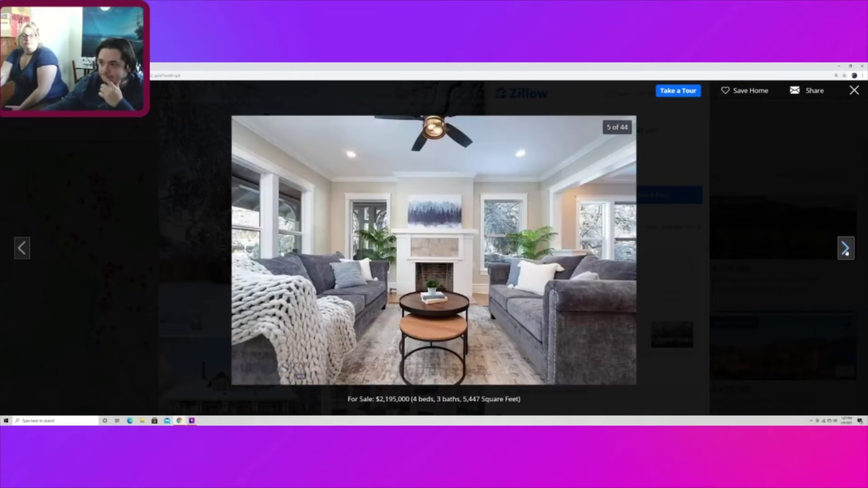
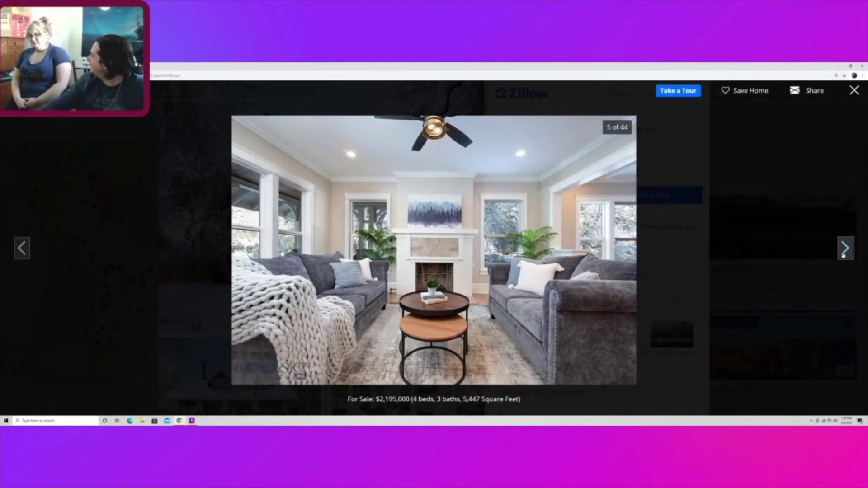
# Step: Advance the gallery from the living room to the kitchen view, photo 7 of 44
pyautogui.click(844, 252)
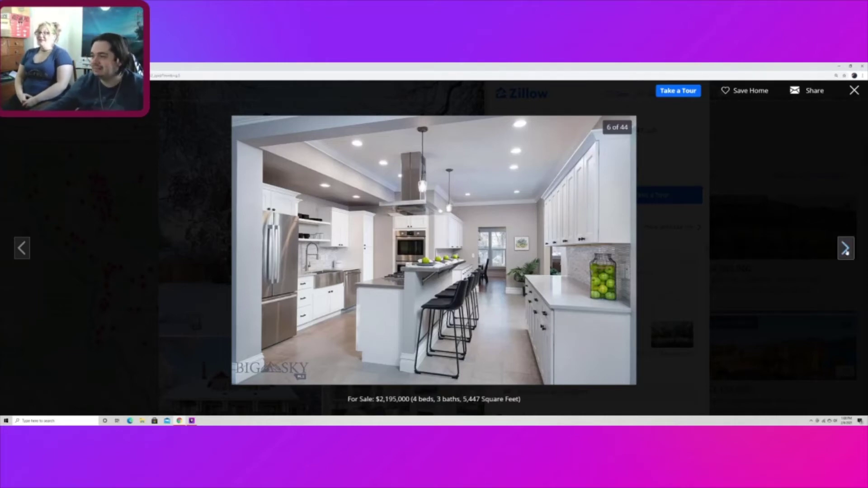
pyautogui.click(845, 248)
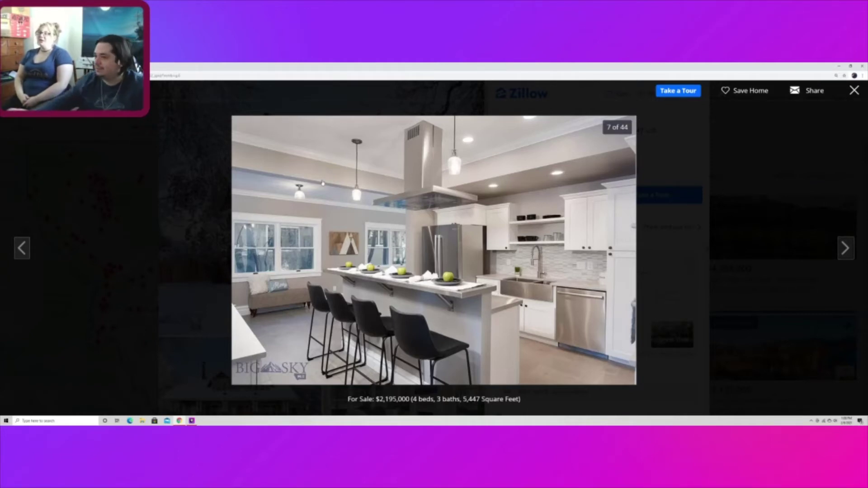
# Step: Step through the hallway and dining room photos to the blue-armchair sitting room, photo 11
pyautogui.click(848, 252)
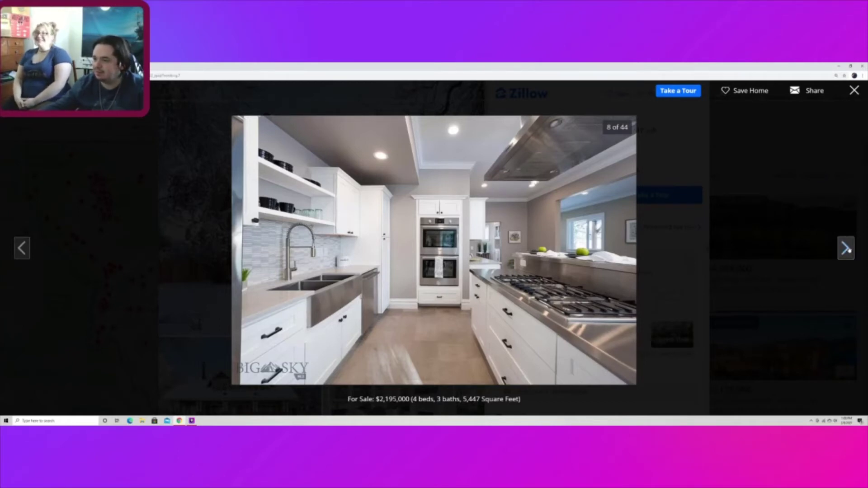
pyautogui.click(845, 249)
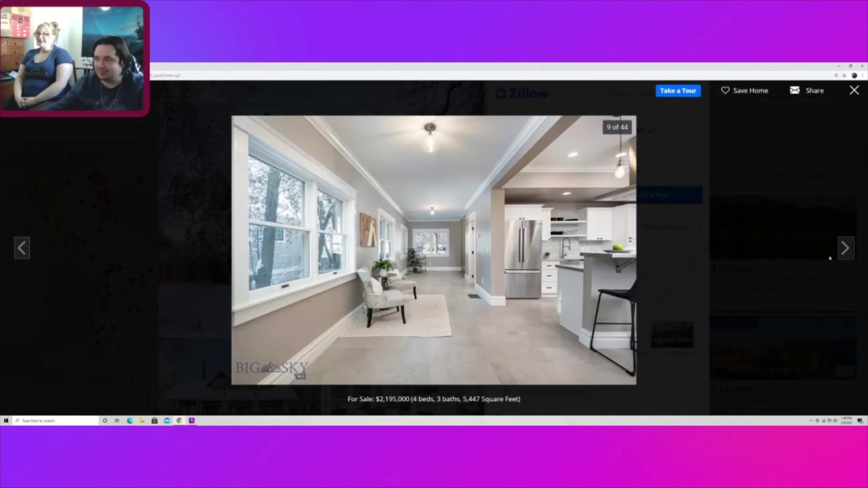
pyautogui.click(847, 248)
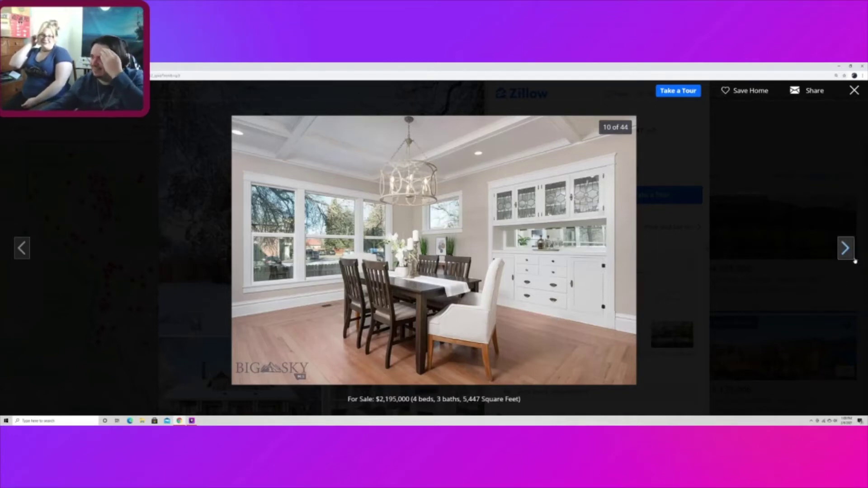
pyautogui.click(845, 248)
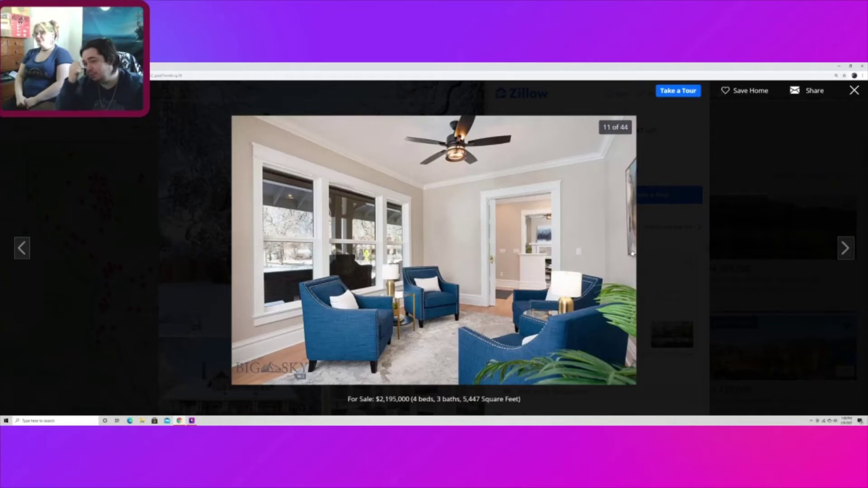
# Step: Step past the entryway and breakfast nook photos to the powder room, photo 14
pyautogui.click(847, 248)
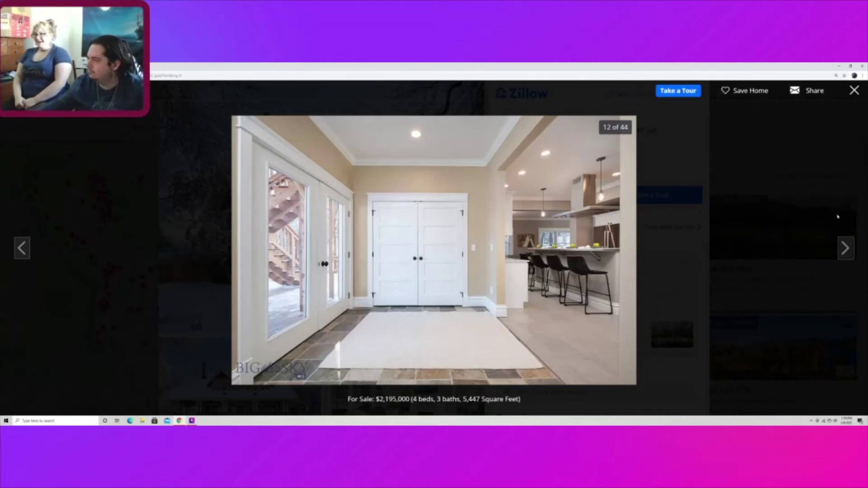
pyautogui.click(845, 248)
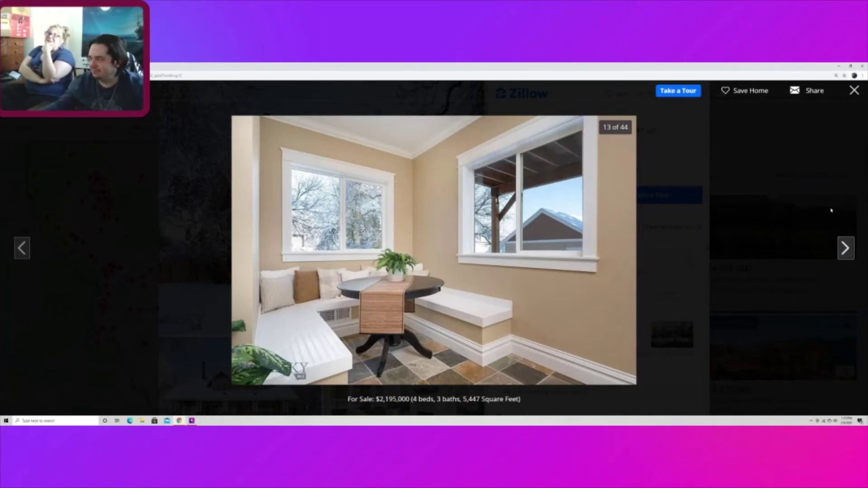
pyautogui.click(847, 248)
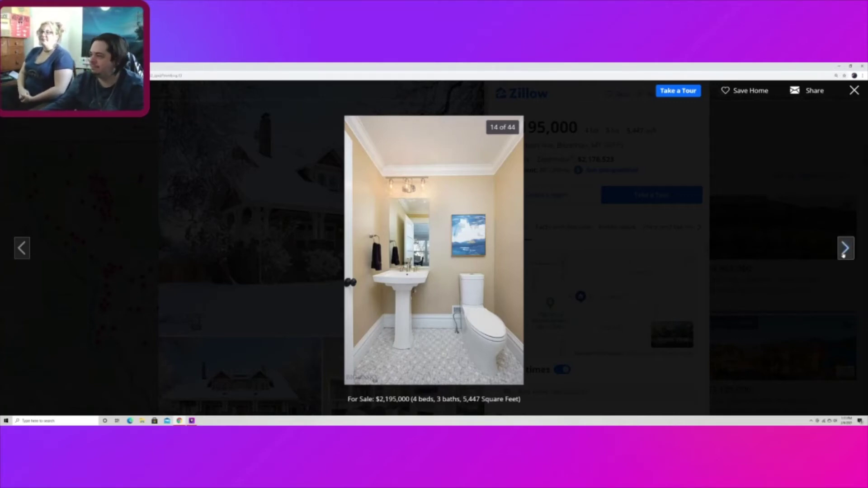
# Step: Advance past the laundry, staircase and bedroom photos to the glass-shower bathroom, photo 18
pyautogui.click(845, 249)
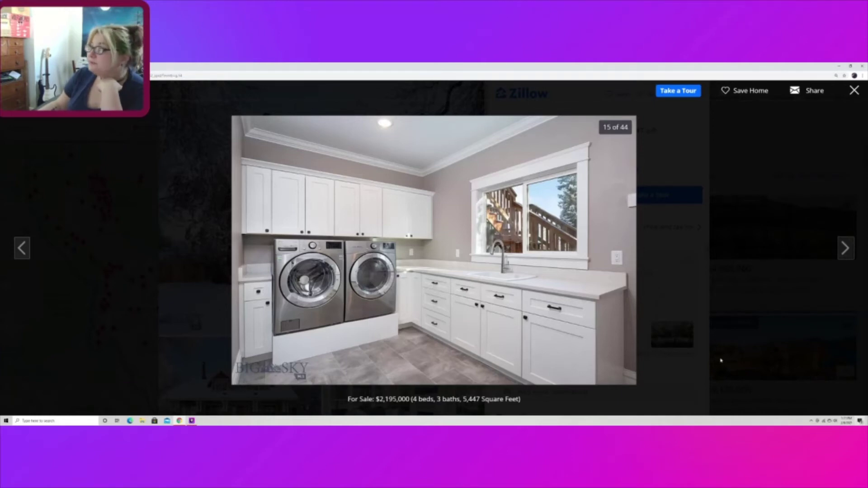
pyautogui.click(852, 256)
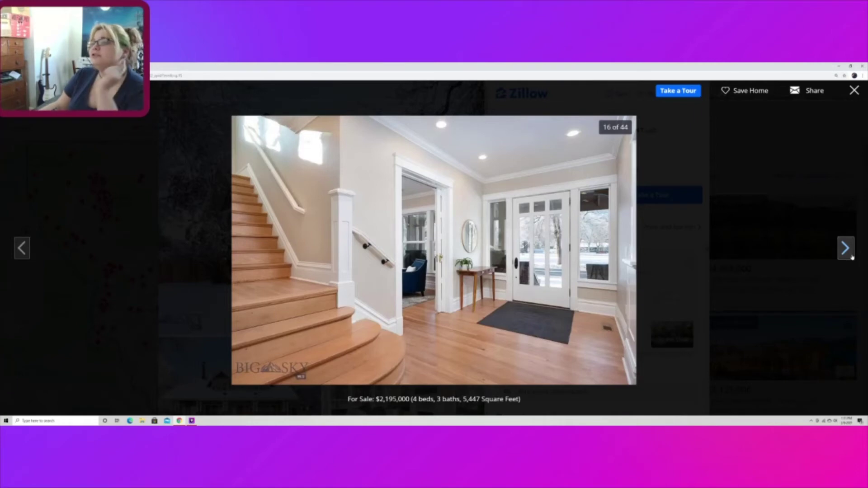
pyautogui.click(847, 251)
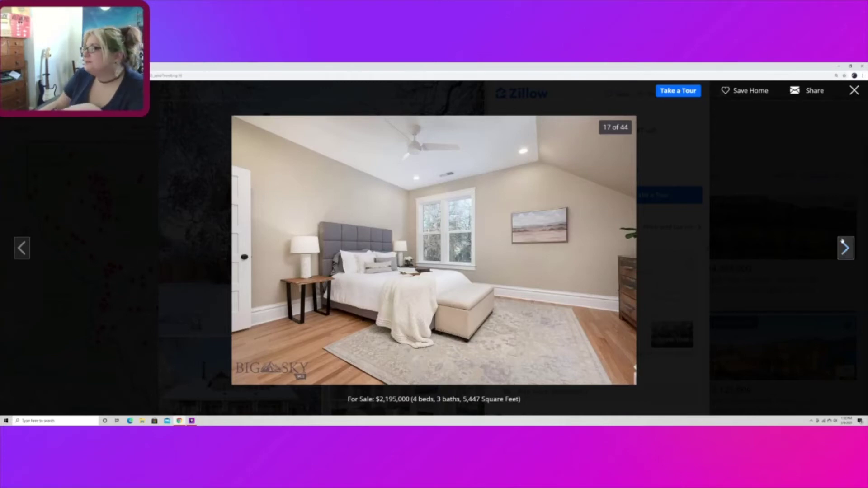
pyautogui.click(847, 250)
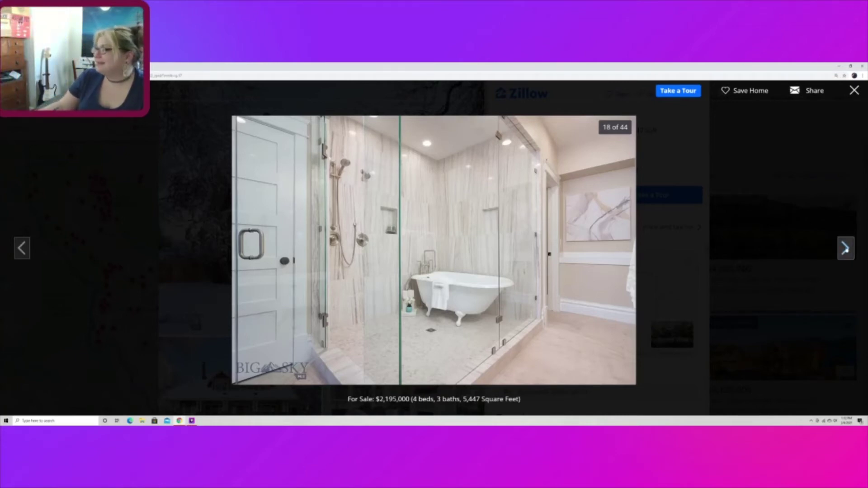
# Step: Skip past the double vanity, snowy deck and upstairs hallway to the yellow attic bedroom, photo 23
pyautogui.click(846, 250)
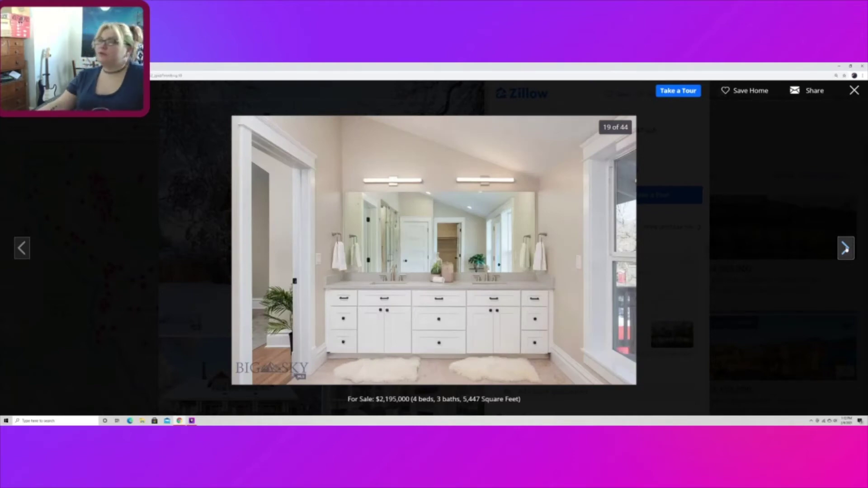
pyautogui.click(846, 250)
pyautogui.click(846, 250)
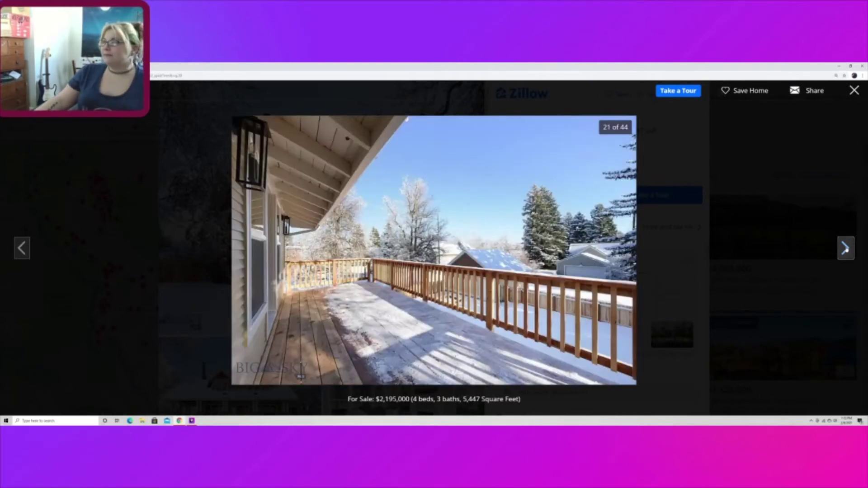
pyautogui.click(846, 250)
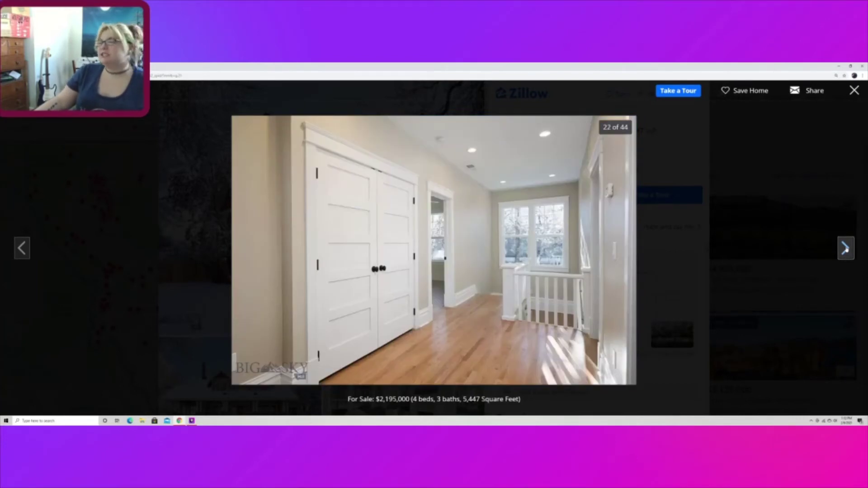
pyautogui.click(846, 249)
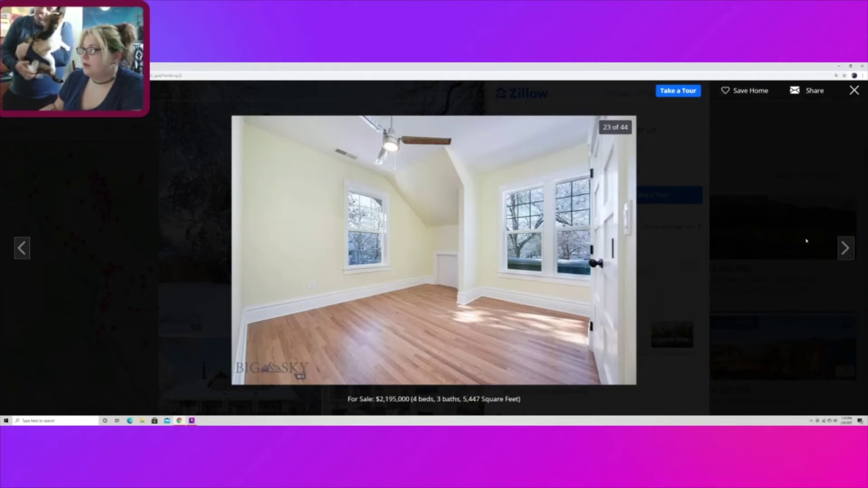
# Step: Page past the bedroom and living room photos to the basement family room, photo 28
pyautogui.click(847, 248)
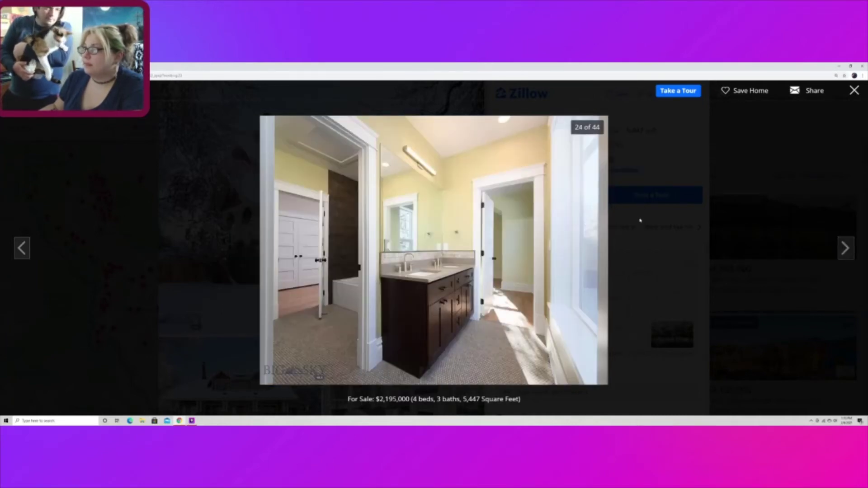
pyautogui.click(846, 248)
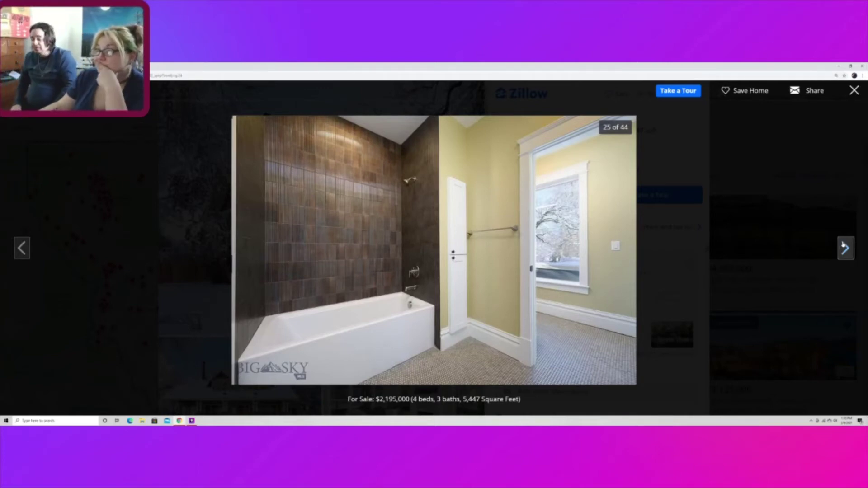
pyautogui.click(845, 247)
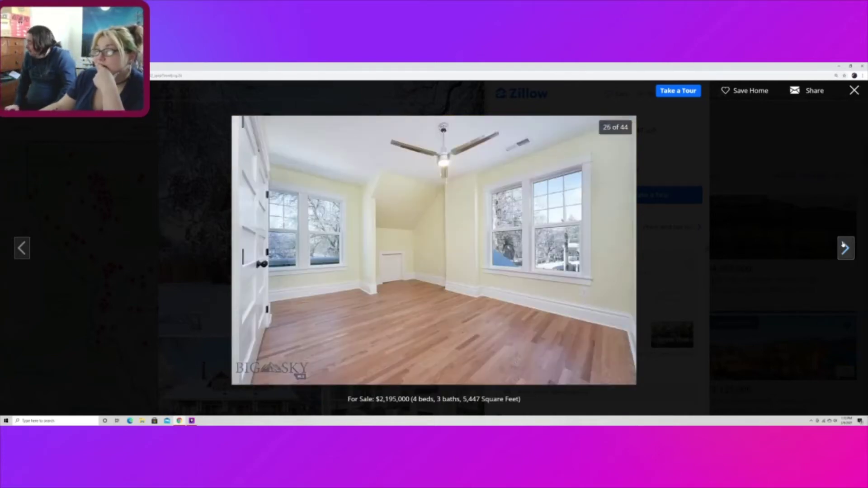
pyautogui.click(845, 248)
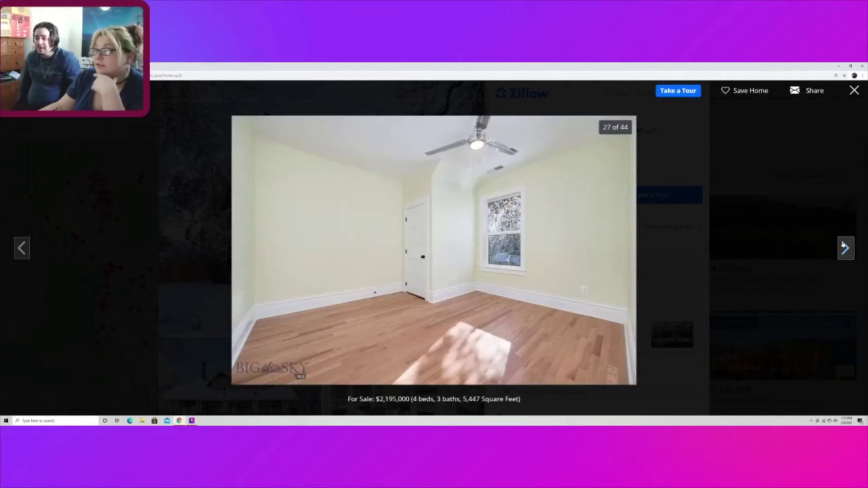
pyautogui.click(845, 247)
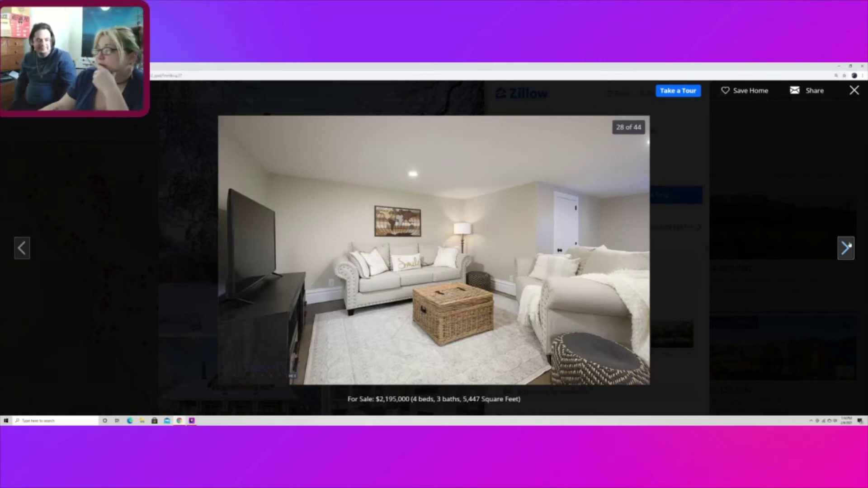
# Step: Browse the wine room and half bath photos, stepping back once, to the snowy backyard exterior
pyautogui.click(846, 246)
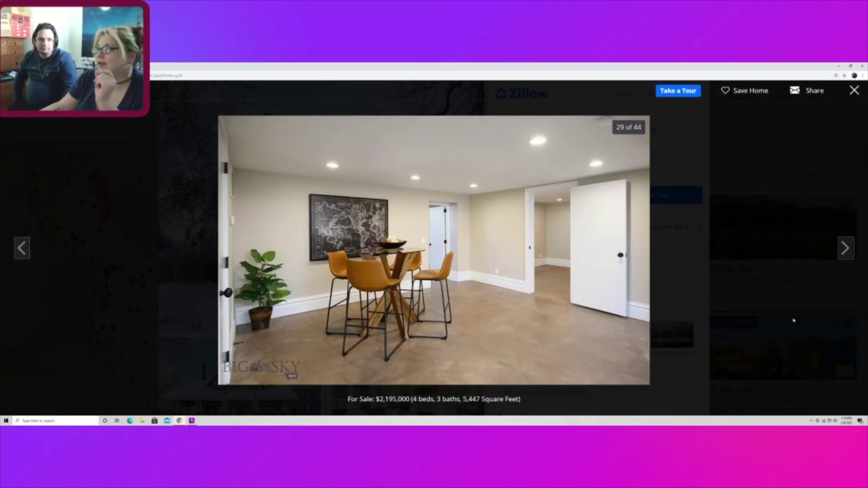
pyautogui.click(846, 248)
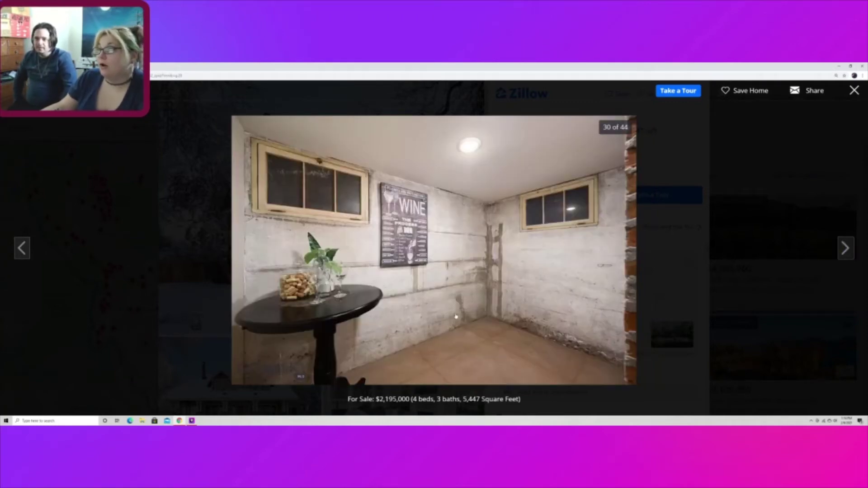
pyautogui.click(846, 248)
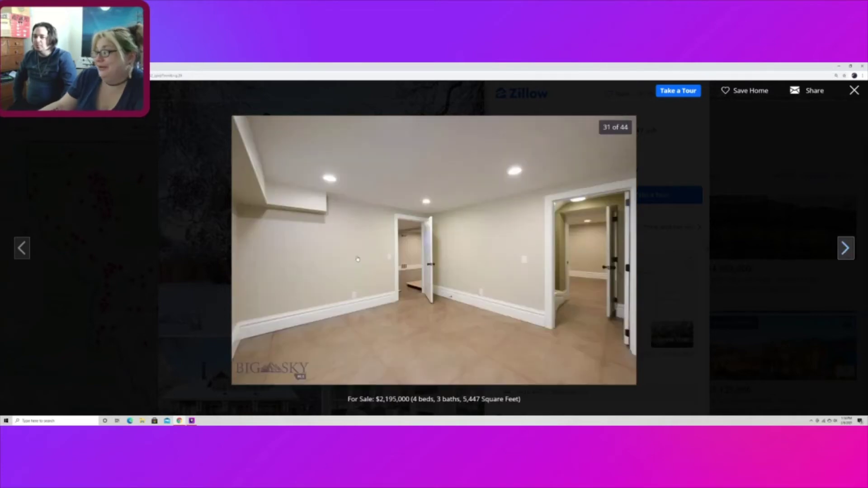
pyautogui.click(22, 248)
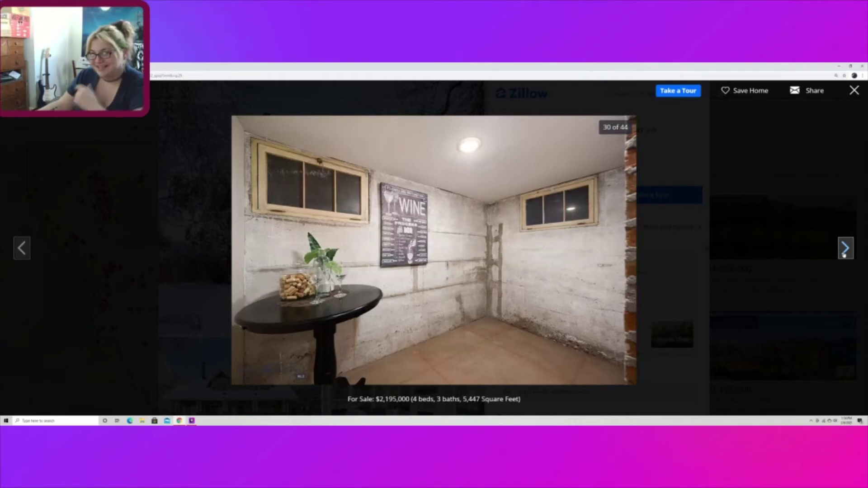
pyautogui.click(845, 251)
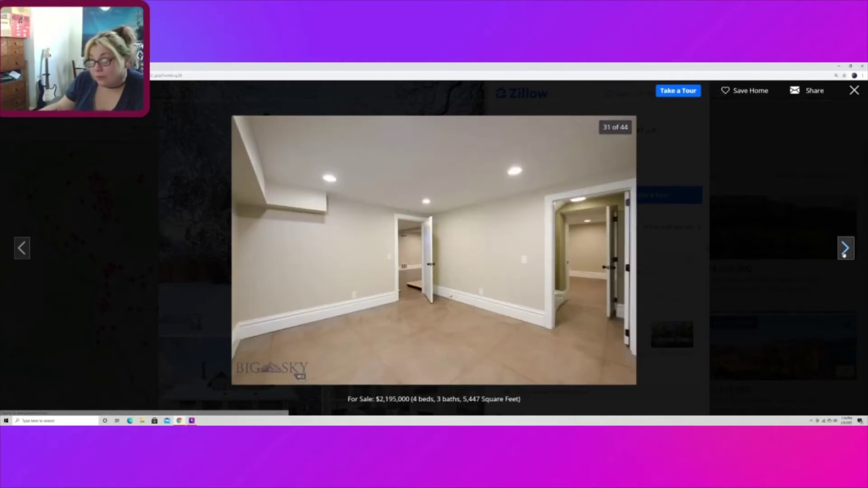
pyautogui.click(845, 251)
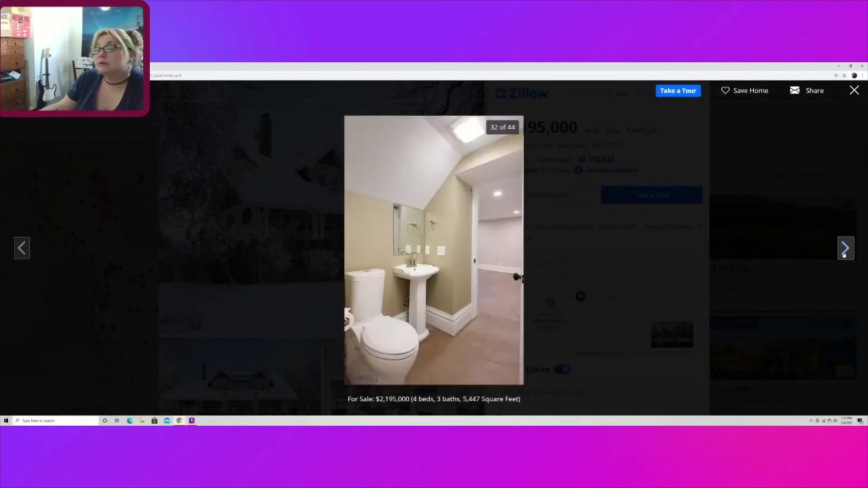
pyautogui.click(845, 251)
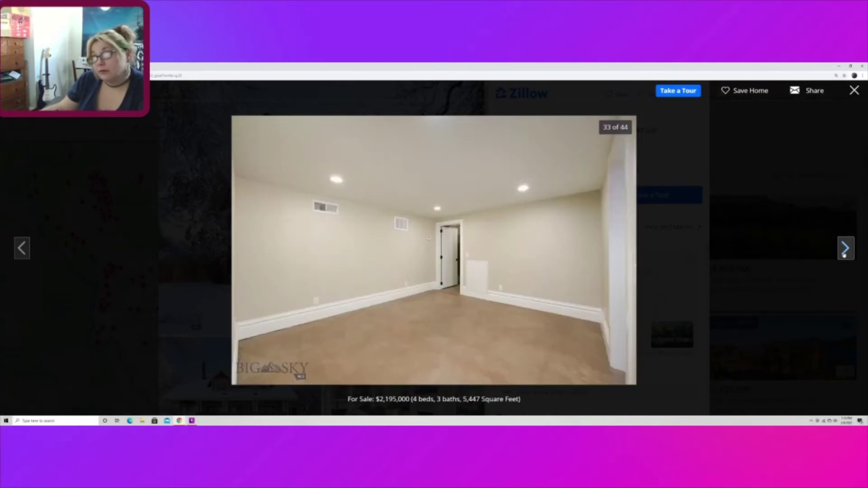
pyautogui.click(845, 253)
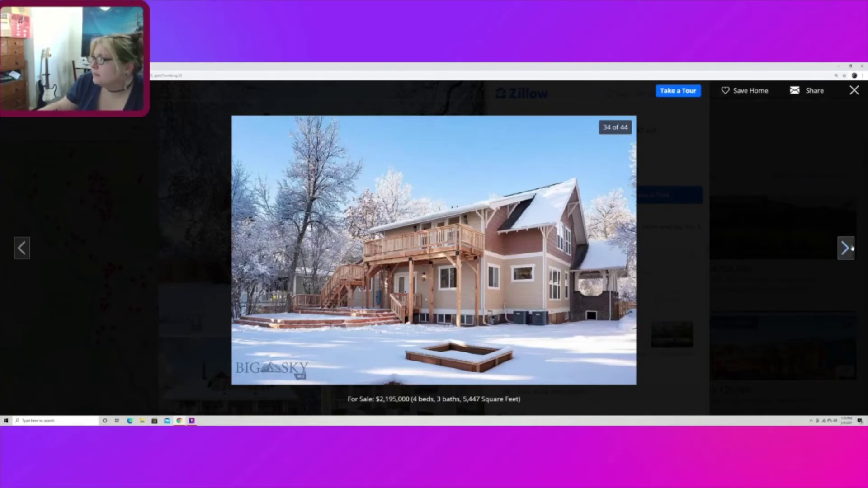
# Step: Continue through the garage, porch, front exterior and aerial photos past 44 to the tour slide
pyautogui.click(848, 249)
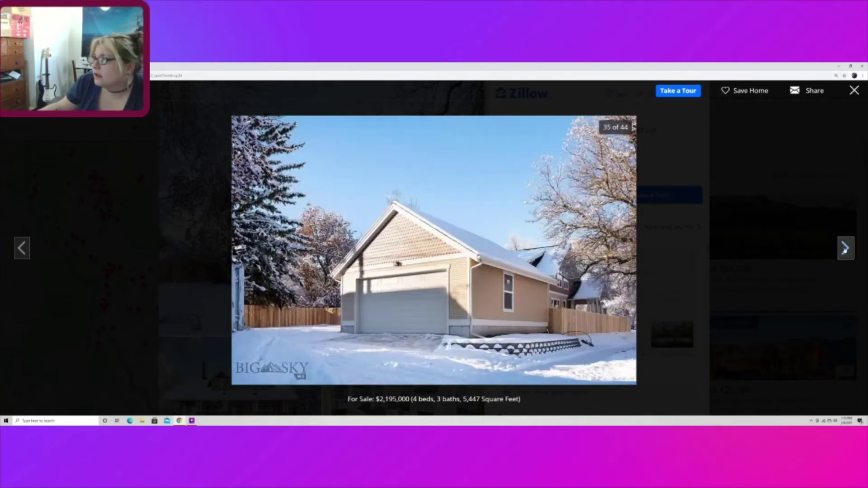
pyautogui.click(846, 248)
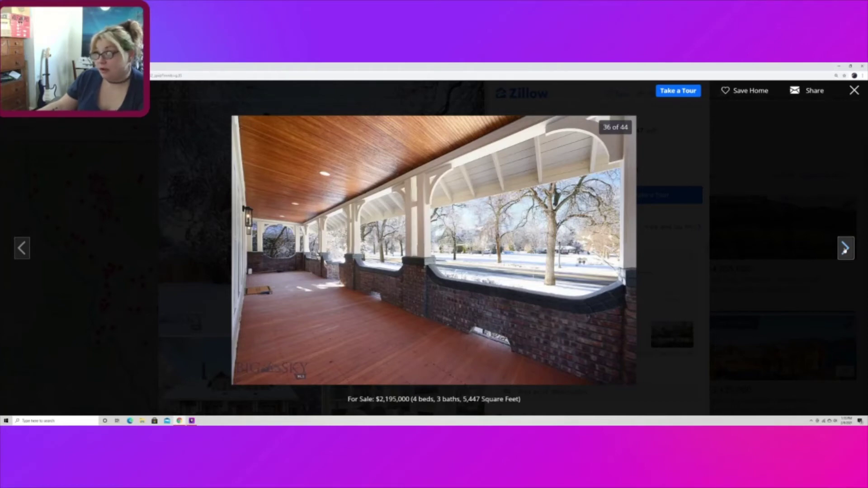
pyautogui.click(845, 249)
pyautogui.click(845, 249)
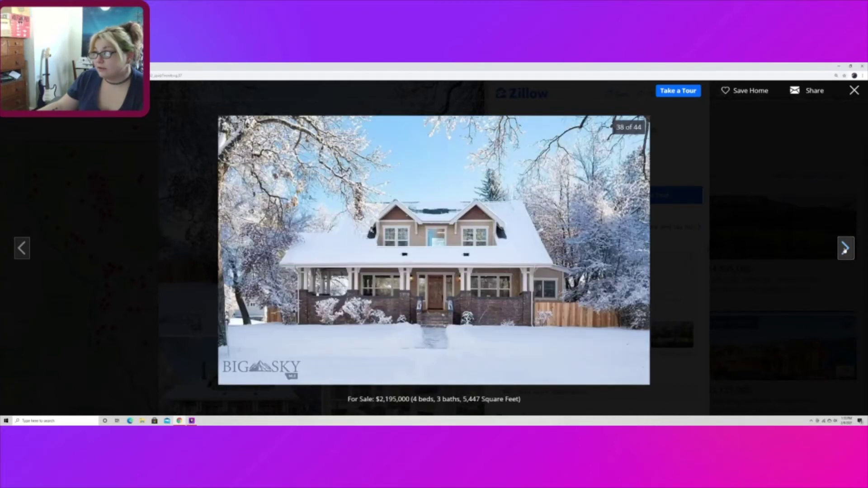
pyautogui.click(845, 250)
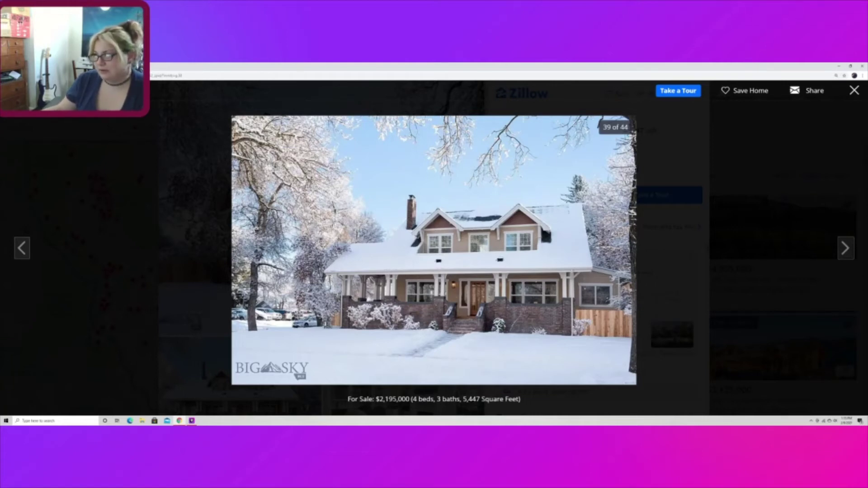
pyautogui.click(849, 253)
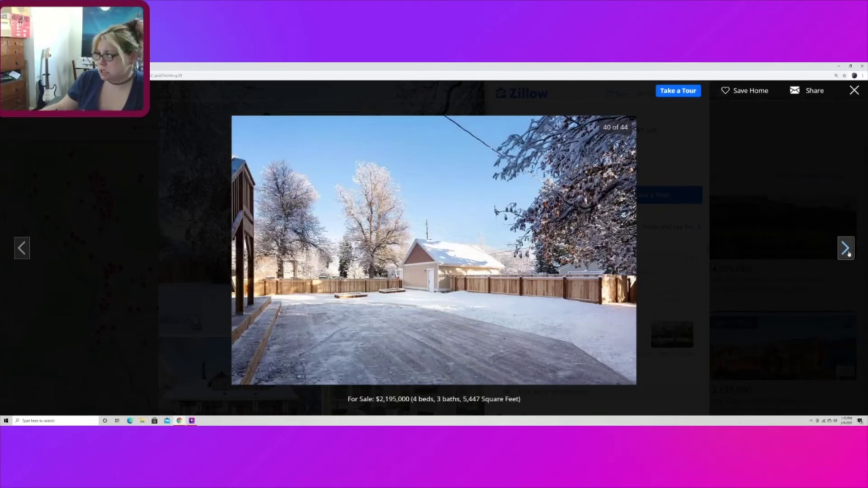
pyautogui.click(849, 252)
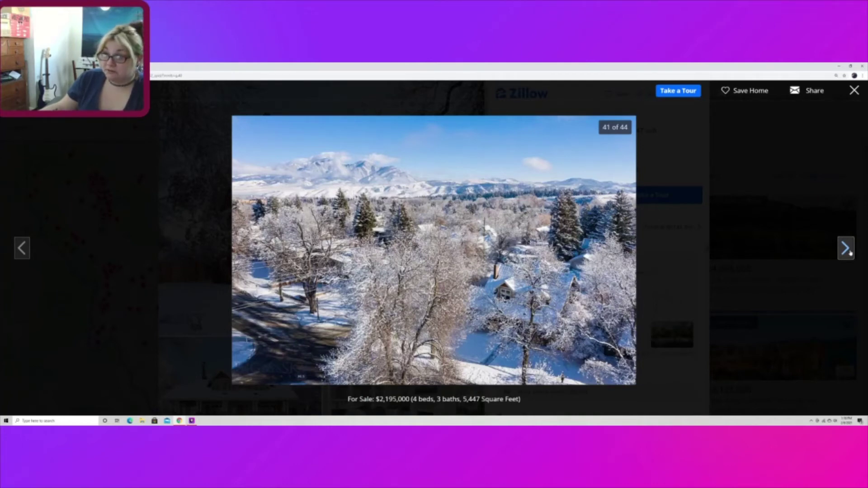
pyautogui.click(850, 252)
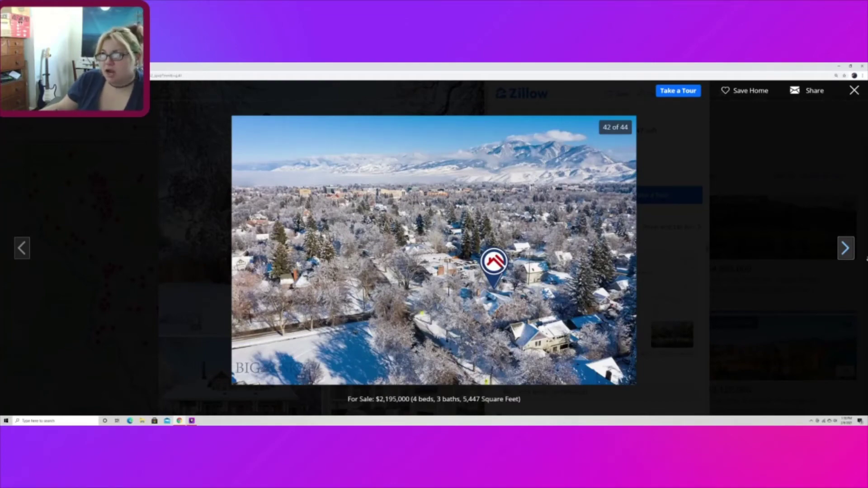
pyautogui.click(846, 249)
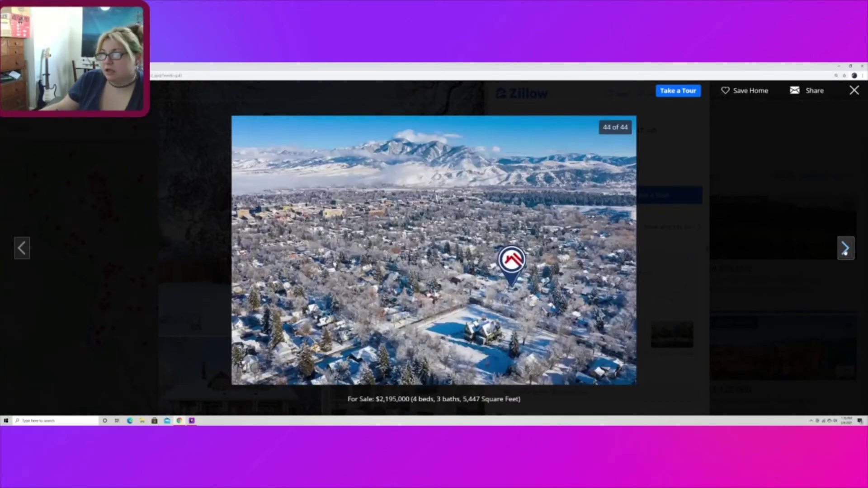
pyautogui.click(846, 250)
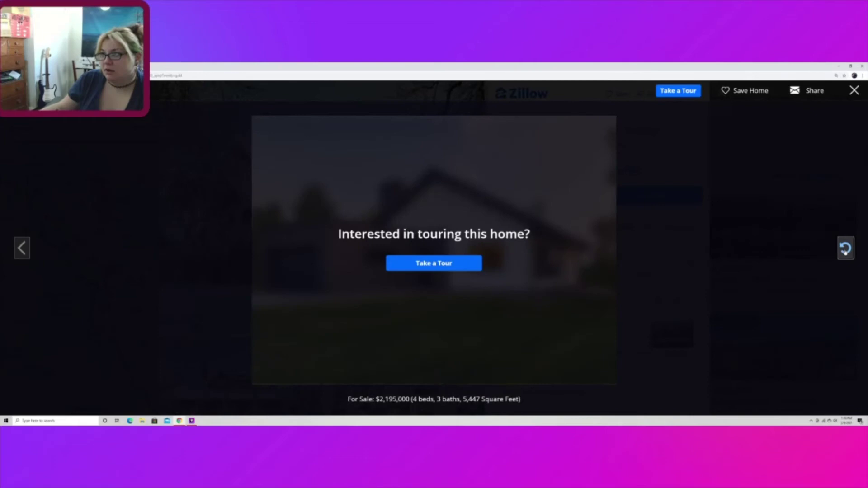
# Step: Close the full-screen gallery and the Bozeman listing, returning to the Montana results map
pyautogui.click(854, 90)
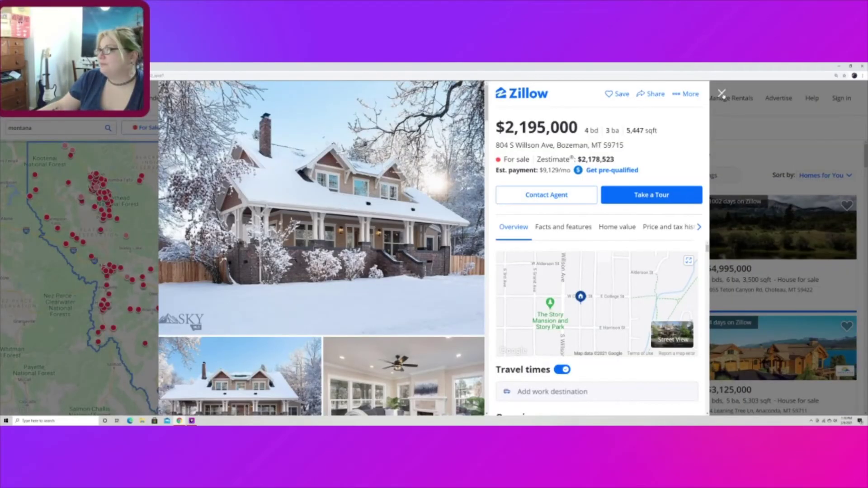
pyautogui.click(722, 93)
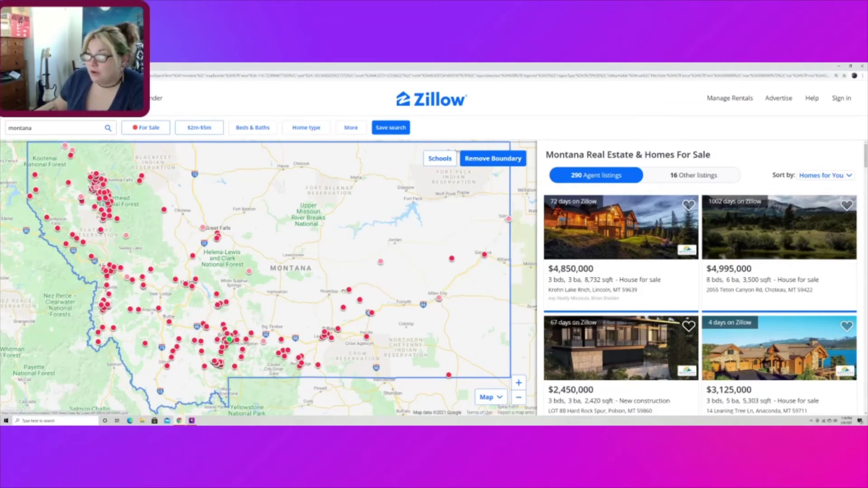
# Step: Open the $3,200,000 Musselshell lot/land listing from the map, then close it again
pyautogui.click(349, 291)
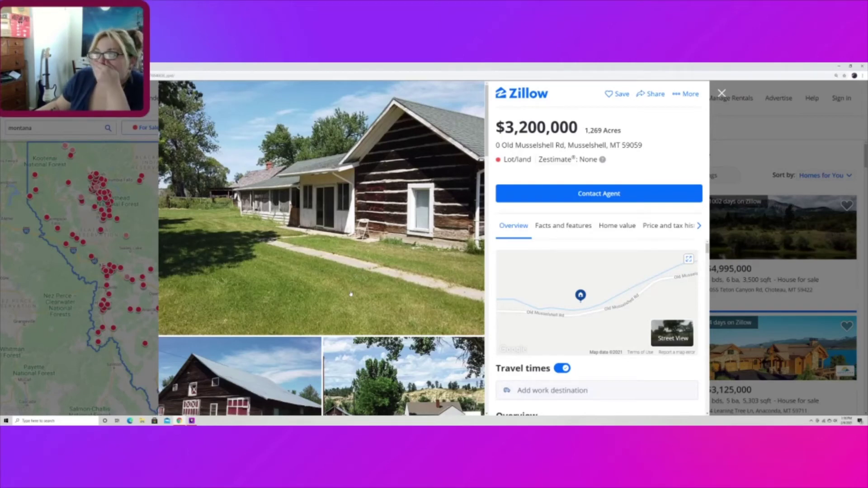
pyautogui.scroll(-3, 351, 295)
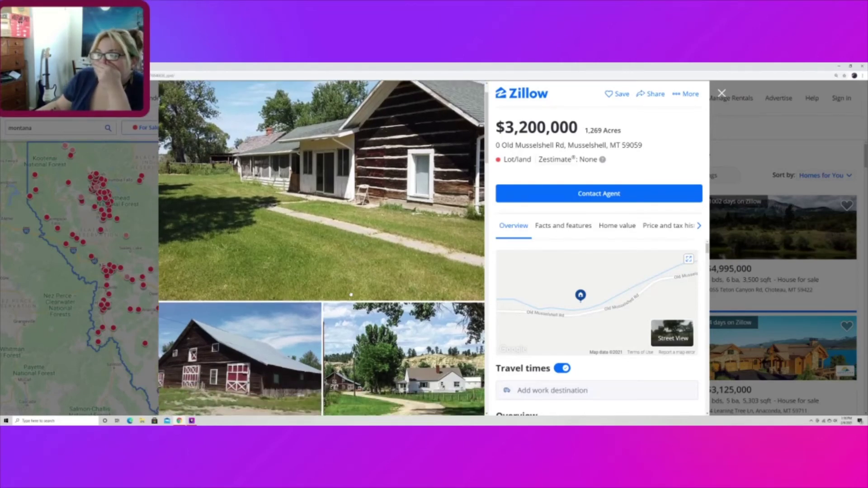
pyautogui.scroll(-3, 351, 294)
pyautogui.scroll(-3, 322, 271)
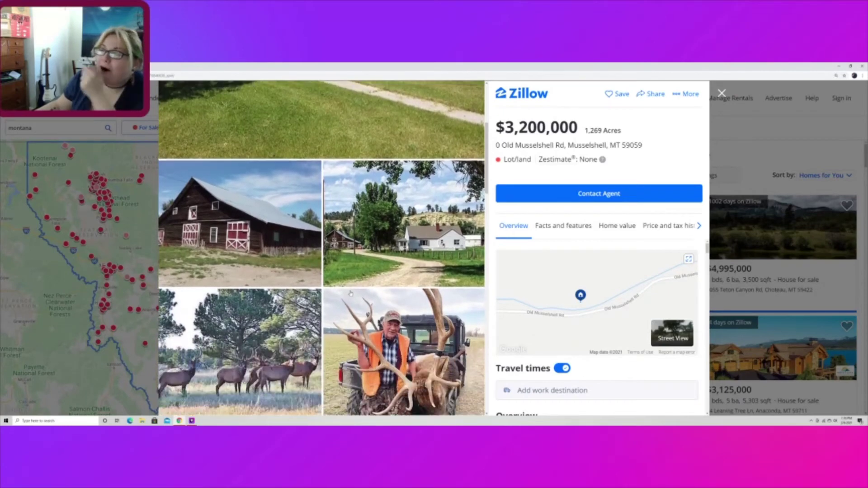
pyautogui.scroll(-2, 322, 271)
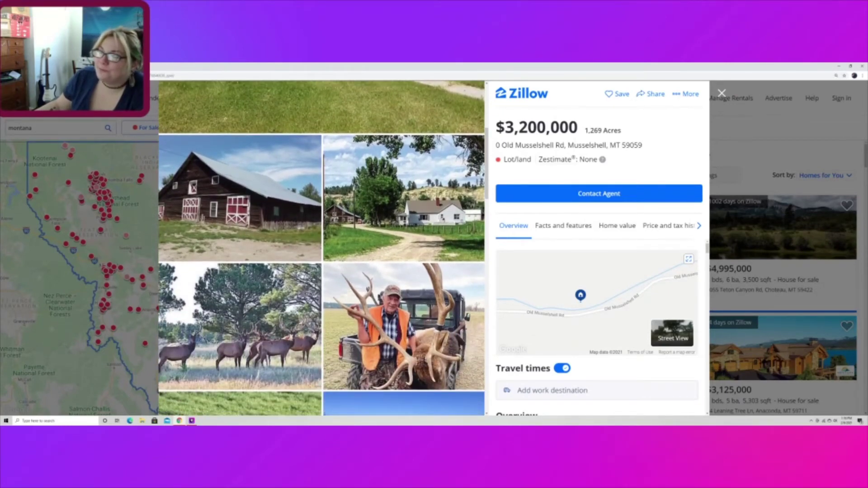
pyautogui.scroll(-1, 322, 272)
pyautogui.scroll(-3, 323, 271)
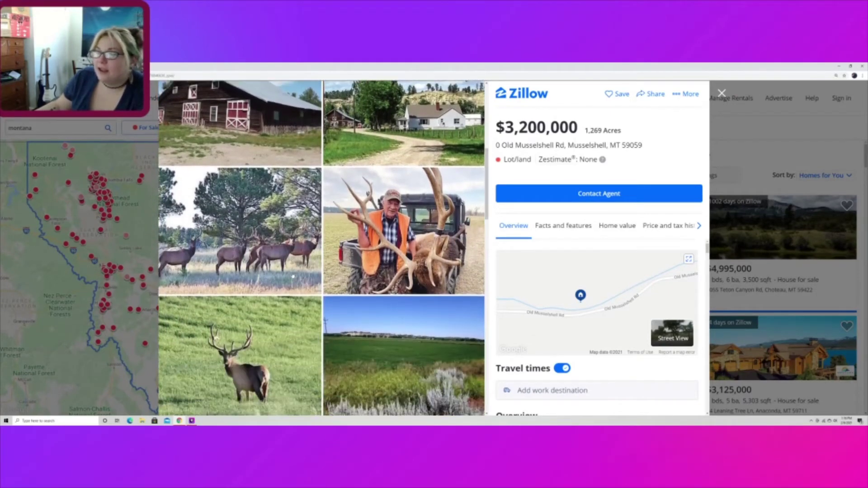
pyautogui.scroll(-3, 322, 272)
pyautogui.scroll(-2, 322, 272)
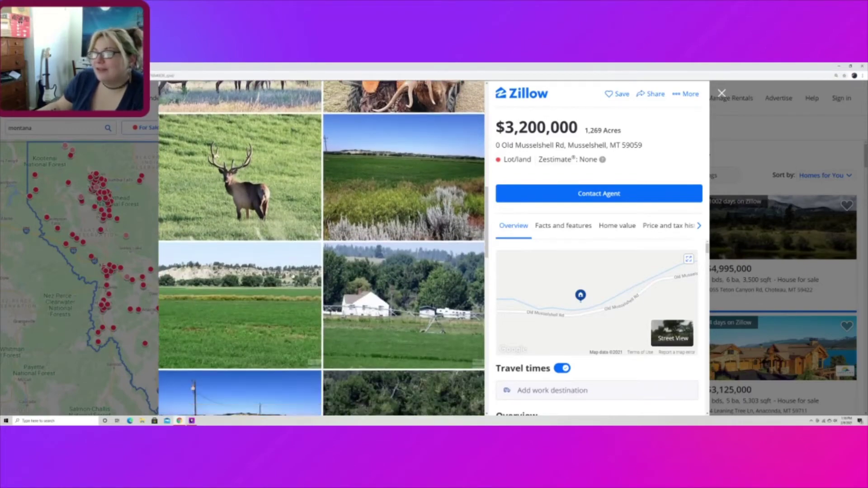
pyautogui.scroll(-3, 309, 305)
pyautogui.scroll(-3, 308, 305)
pyautogui.scroll(-3, 299, 285)
pyautogui.scroll(-2, 293, 277)
pyautogui.scroll(-3, 293, 276)
pyautogui.scroll(-3, 295, 275)
pyautogui.scroll(-3, 299, 272)
pyautogui.scroll(-2, 300, 268)
pyautogui.scroll(-2, 301, 269)
pyautogui.scroll(3, 298, 268)
pyautogui.scroll(3, 296, 266)
pyautogui.scroll(3, 289, 264)
pyautogui.scroll(3, 288, 265)
pyautogui.scroll(3, 288, 264)
pyautogui.scroll(2, 288, 264)
pyautogui.scroll(3, 289, 265)
pyautogui.scroll(3, 288, 265)
pyautogui.scroll(3, 288, 265)
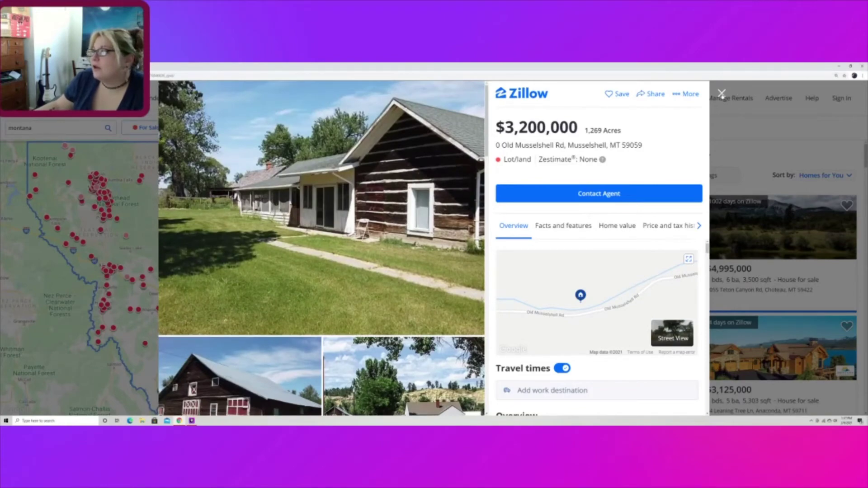
pyautogui.click(722, 94)
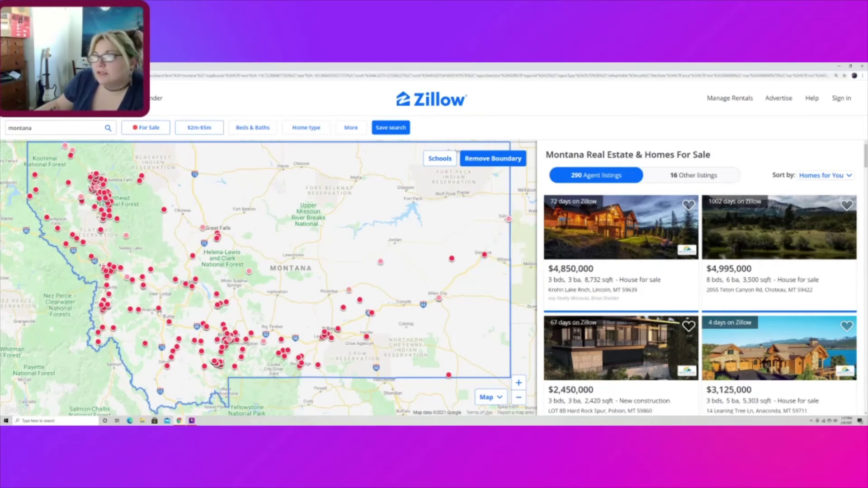
pyautogui.click(158, 310)
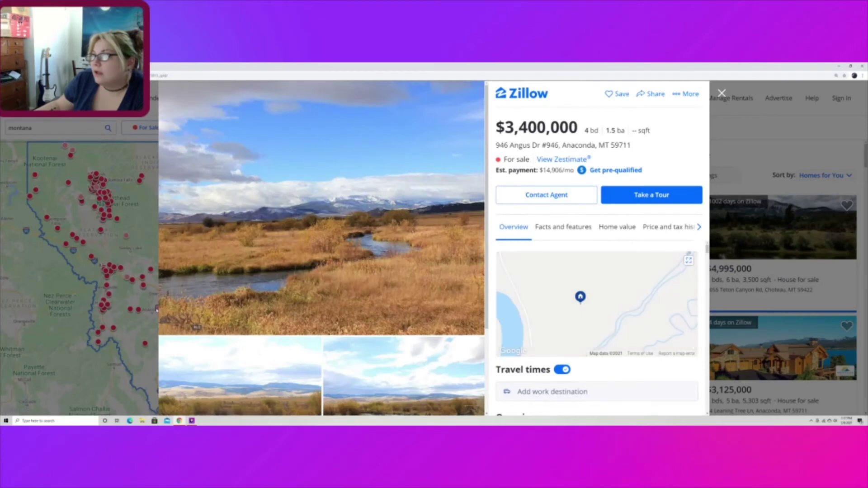
pyautogui.scroll(-3, 326, 271)
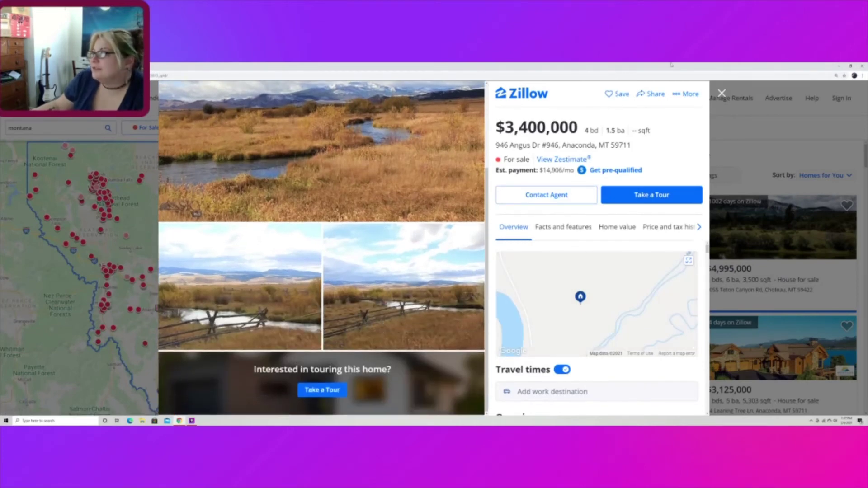
pyautogui.click(723, 93)
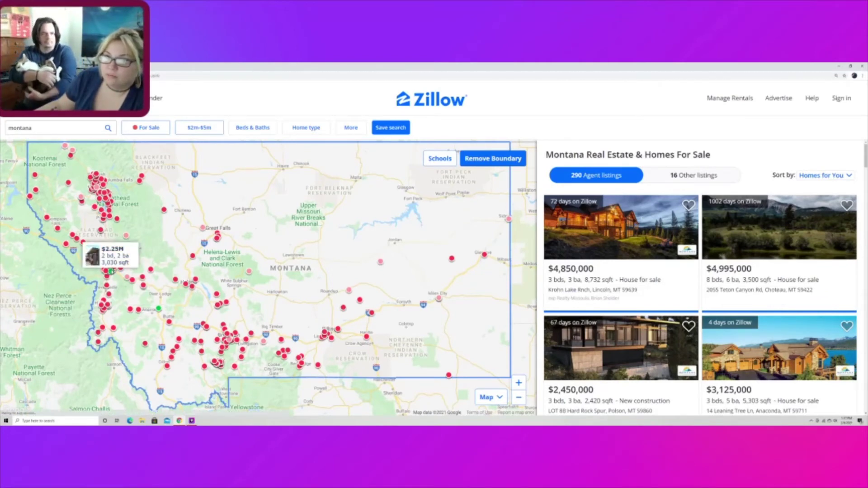
# Step: Open the $2,250,000 Maurice Ave Missoula home listing from the map
pyautogui.click(109, 272)
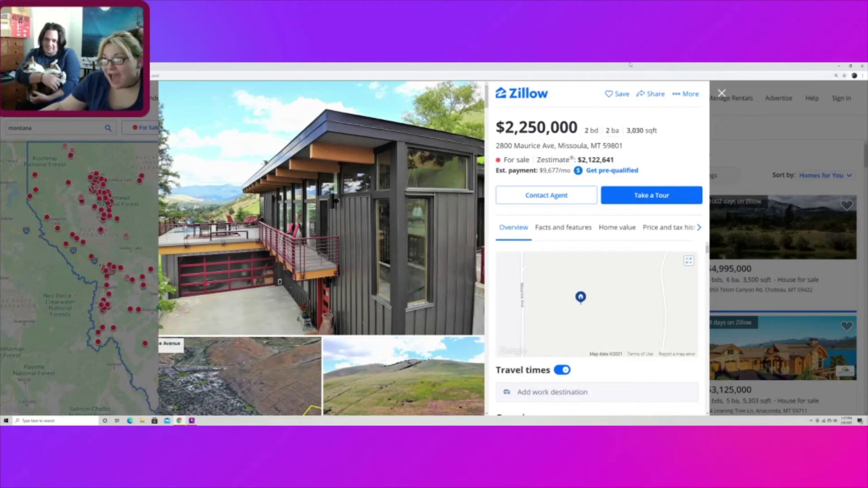
pyautogui.scroll(-3, 442, 221)
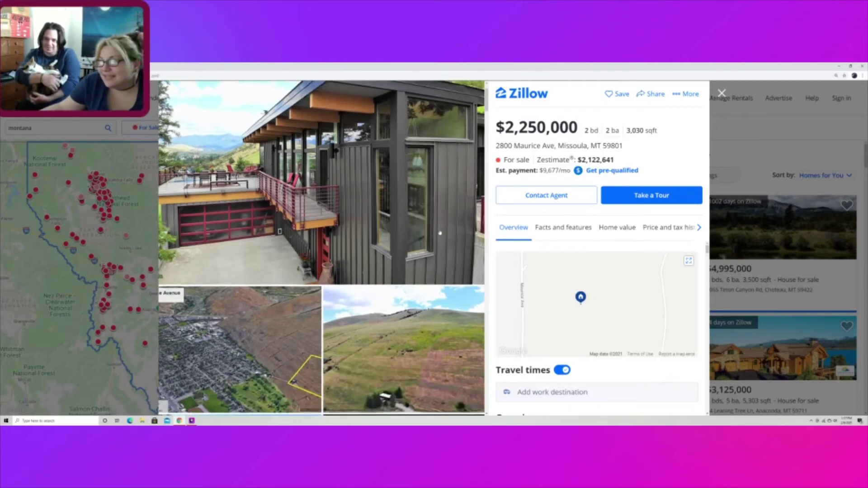
pyautogui.scroll(-3, 443, 220)
pyautogui.scroll(-3, 437, 234)
pyautogui.scroll(-3, 437, 234)
pyautogui.scroll(-2, 437, 234)
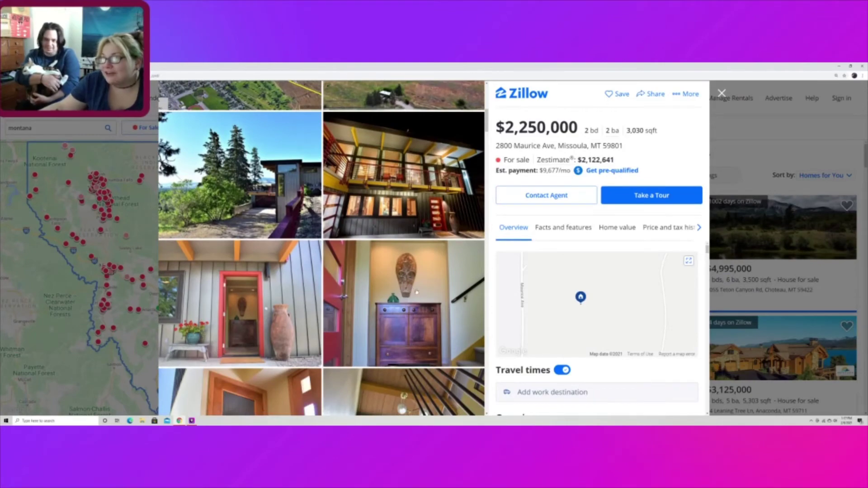
pyautogui.scroll(-4, 433, 300)
pyautogui.scroll(-2, 433, 300)
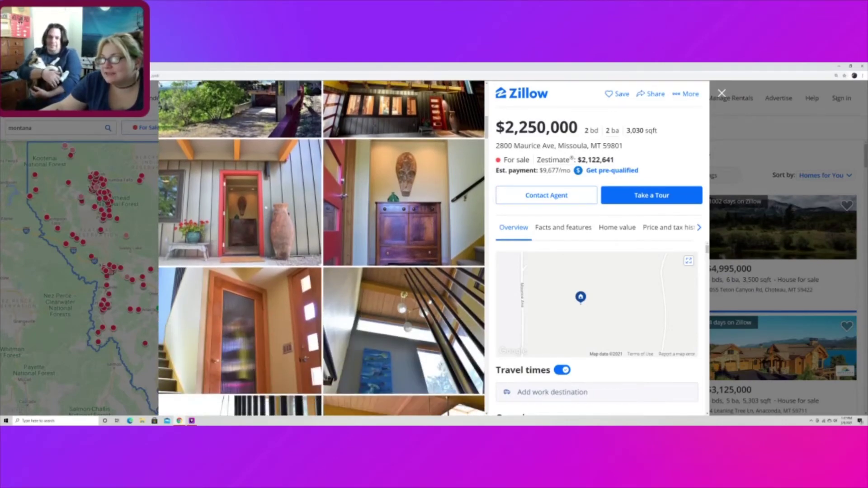
pyautogui.scroll(-2, 430, 301)
pyautogui.scroll(-1, 429, 302)
pyautogui.scroll(5, 430, 298)
pyautogui.scroll(5, 429, 299)
pyautogui.scroll(4, 435, 272)
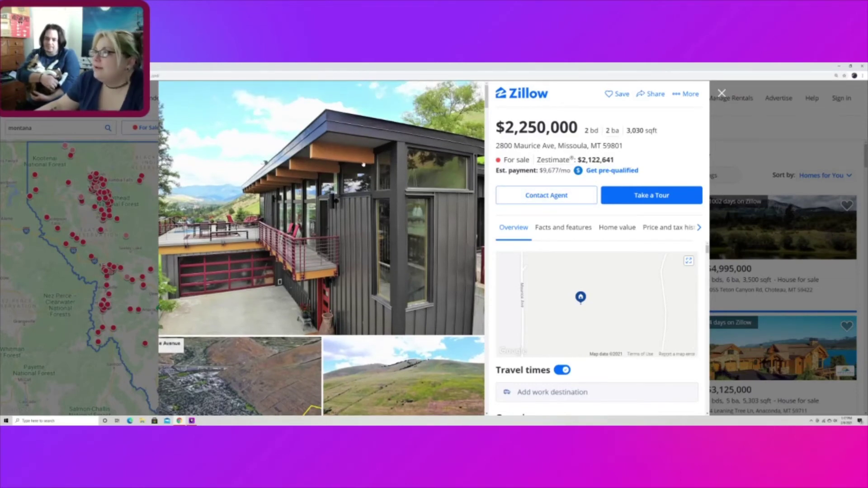
# Step: Open the exterior photo full-screen and step through the aerial view to photo 3 of 71
pyautogui.click(278, 281)
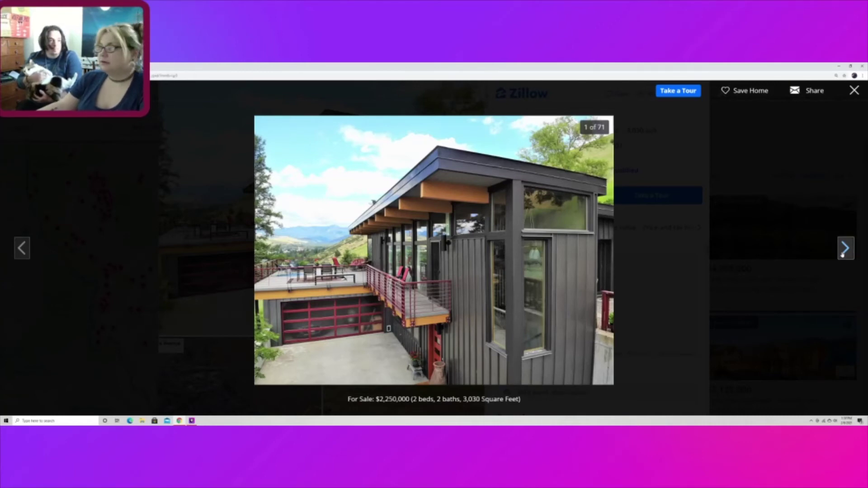
pyautogui.click(845, 253)
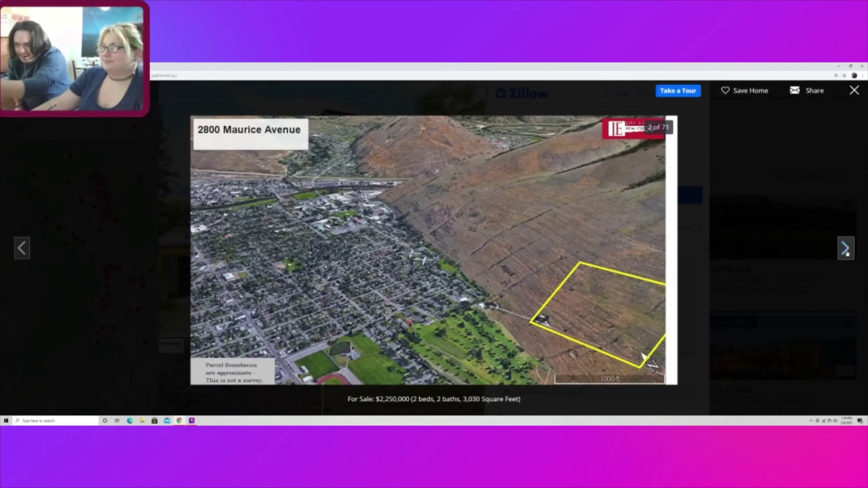
pyautogui.click(846, 250)
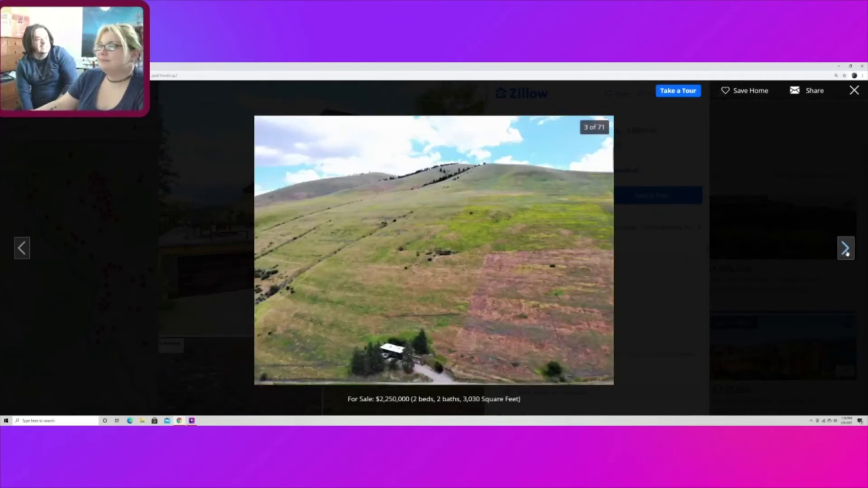
pyautogui.click(846, 250)
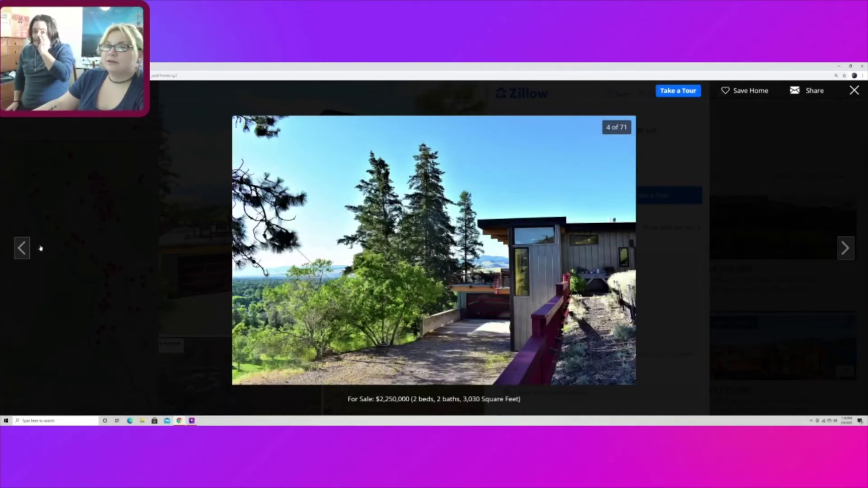
pyautogui.click(22, 249)
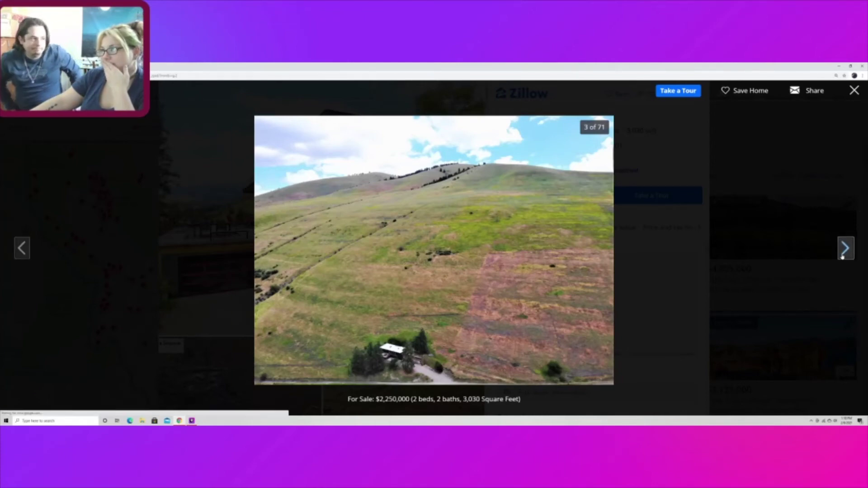
# Step: Advance past the night exterior and red front door photos to photo 10 of 71
pyautogui.click(843, 249)
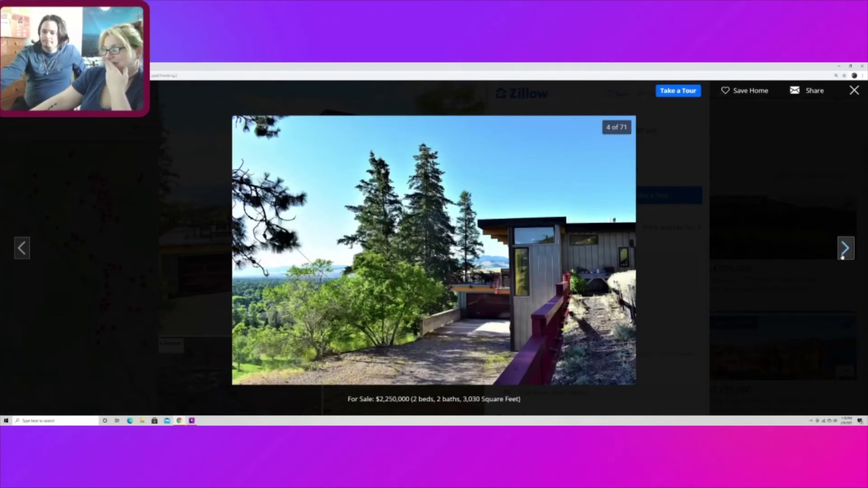
pyautogui.click(843, 248)
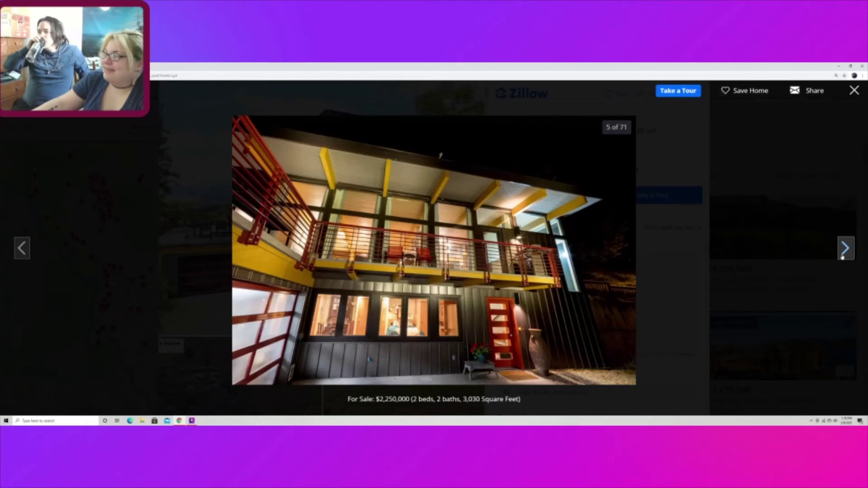
pyautogui.click(844, 249)
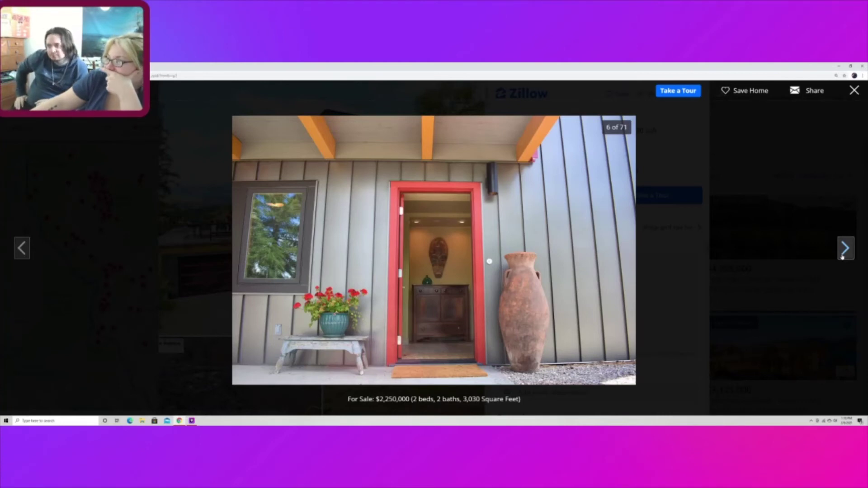
pyautogui.click(843, 248)
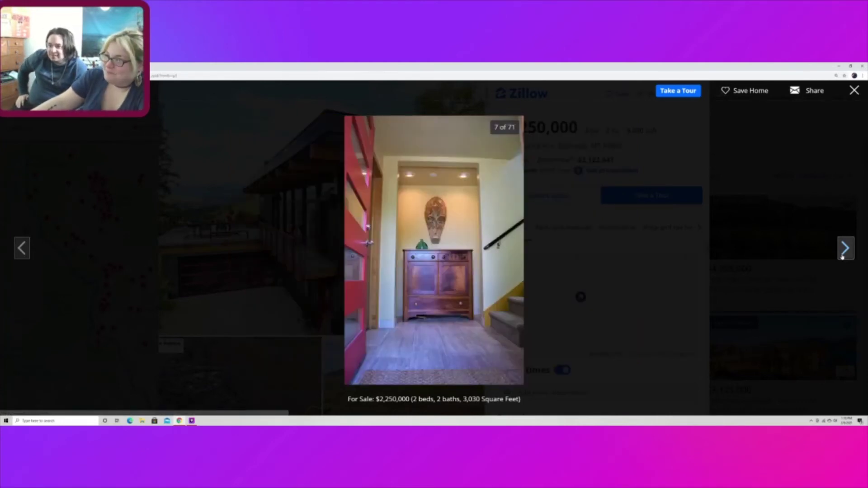
pyautogui.click(843, 249)
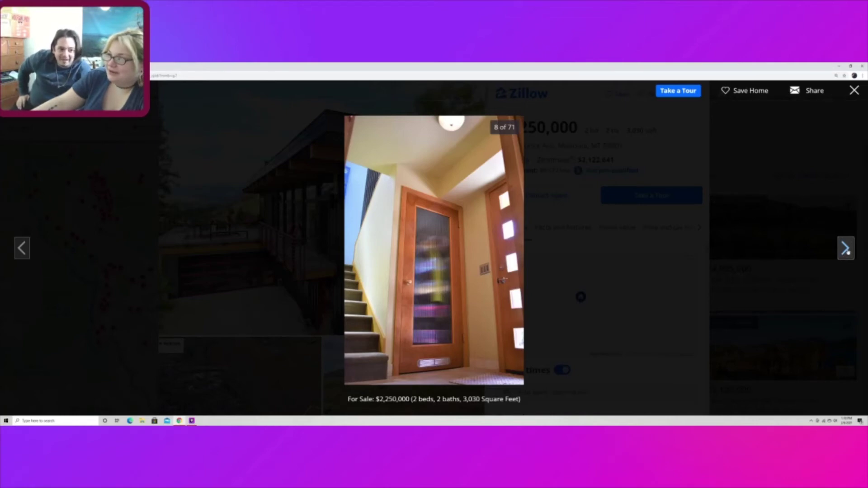
pyautogui.click(846, 252)
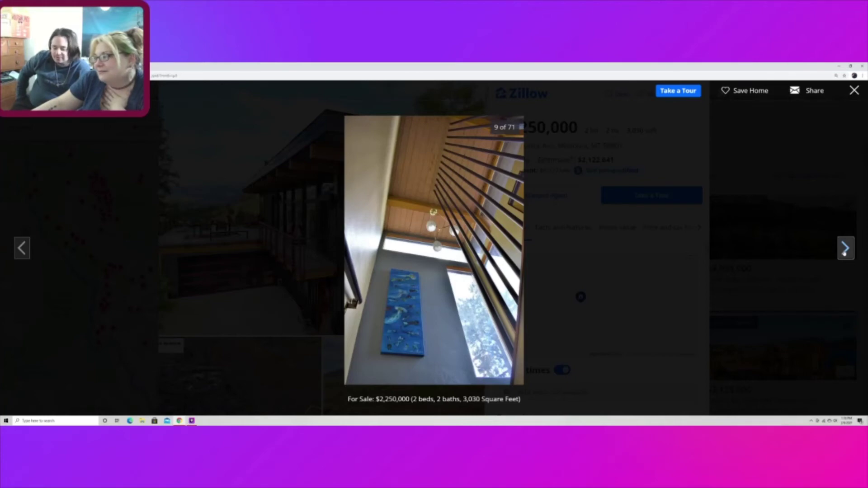
pyautogui.click(845, 251)
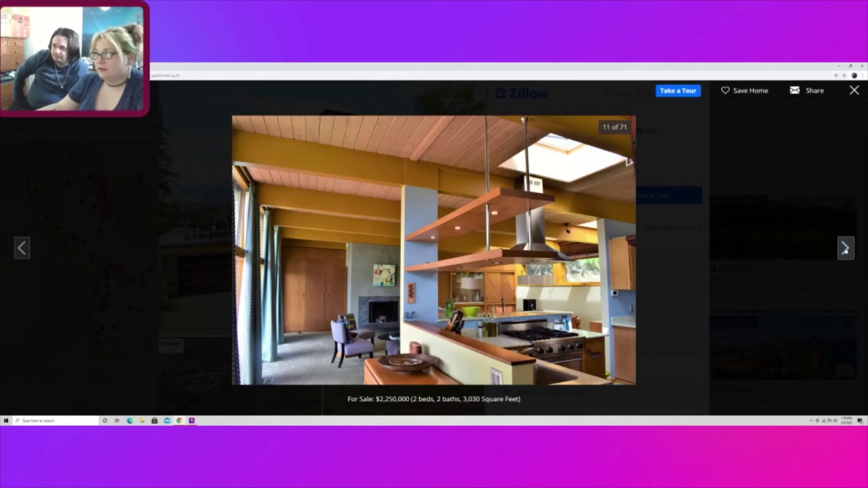
# Step: Advance through the kitchen, outdoor stairs, hillside and valley view photos to photo 19 of 71
pyautogui.click(846, 248)
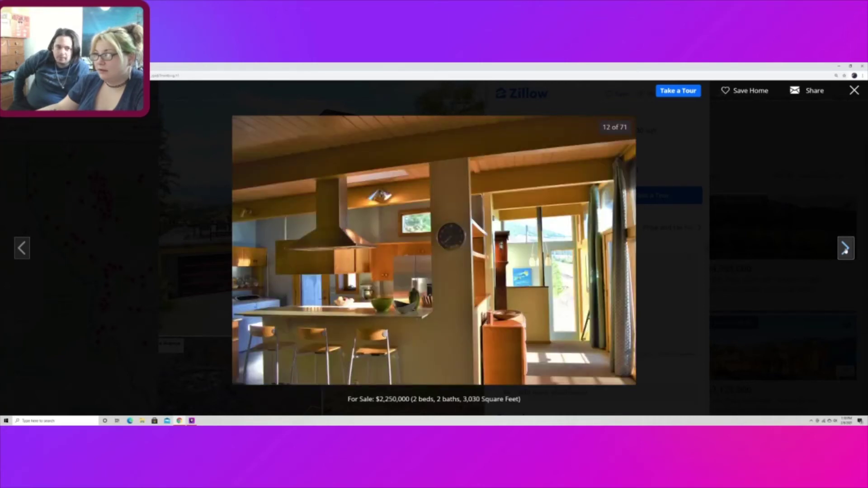
pyautogui.click(846, 249)
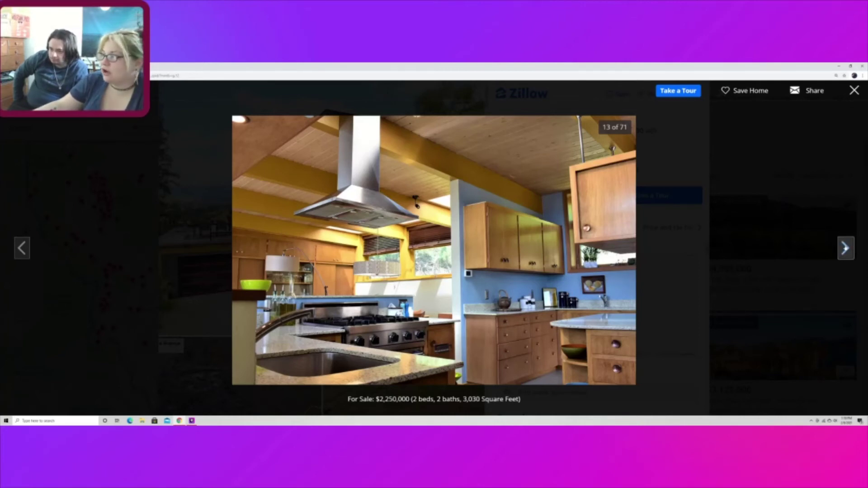
pyautogui.click(845, 248)
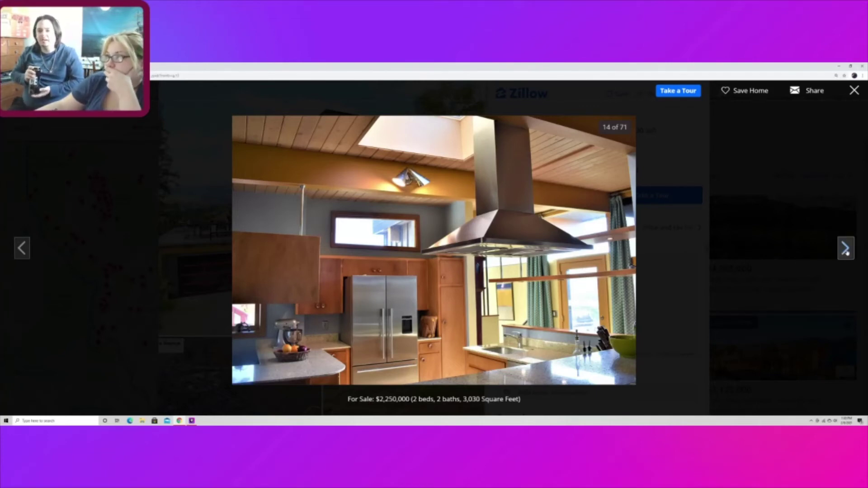
pyautogui.click(843, 252)
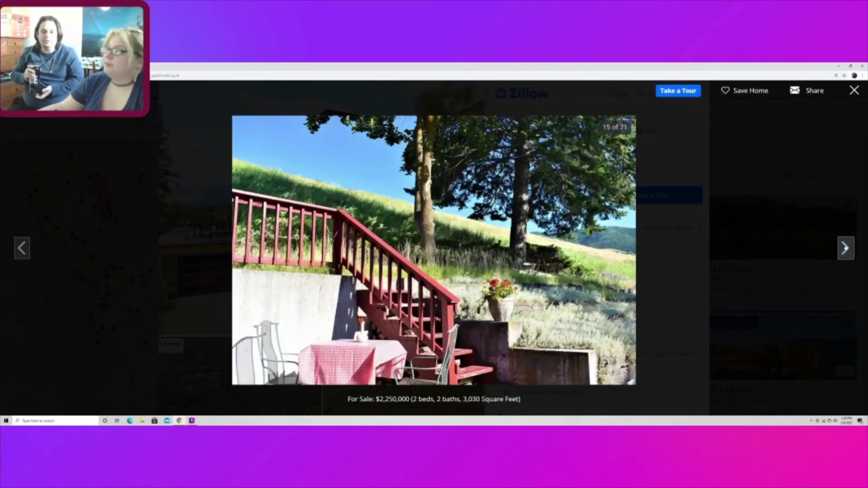
pyautogui.click(847, 251)
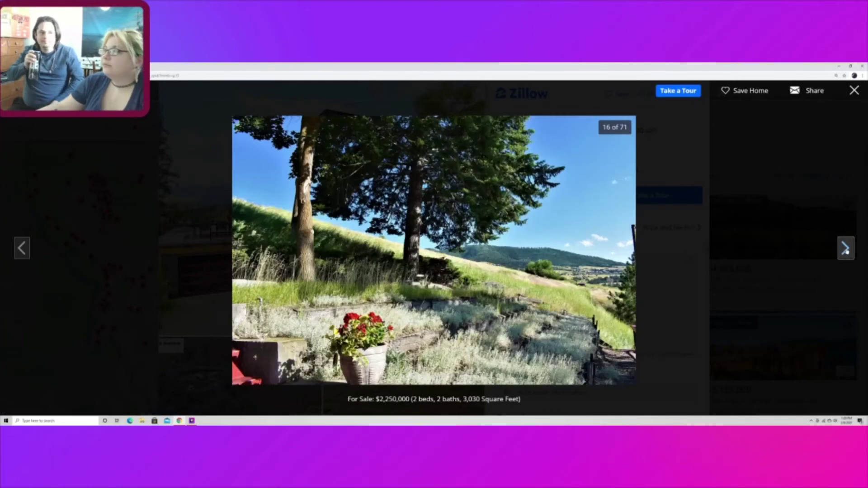
pyautogui.click(845, 251)
pyautogui.click(846, 251)
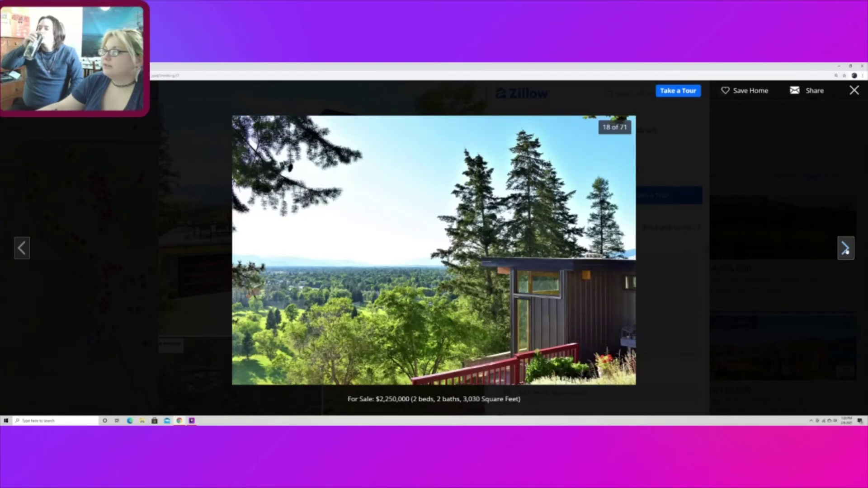
pyautogui.click(846, 252)
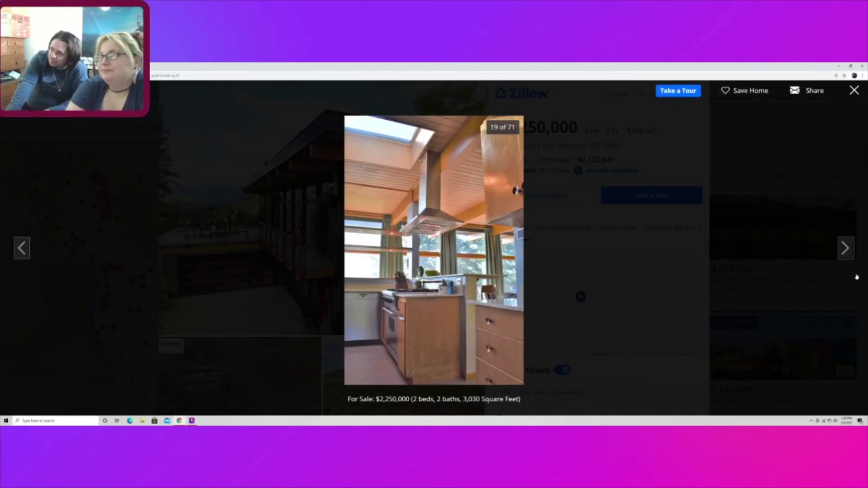
# Step: Advance past the dining and living room photos to photo 25, the stone fireplace sitting room
pyautogui.click(846, 249)
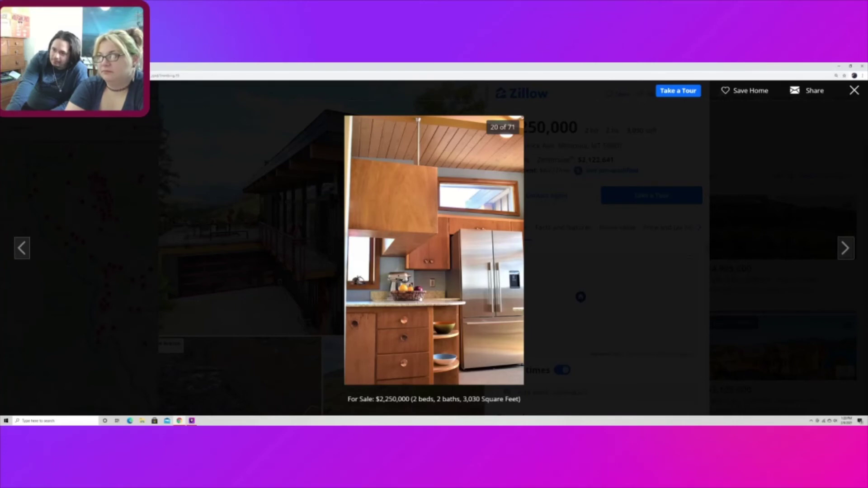
pyautogui.click(845, 248)
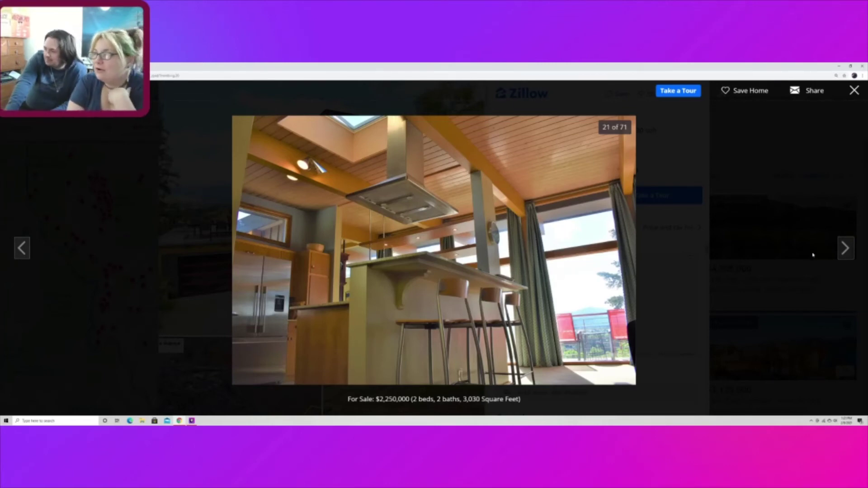
pyautogui.click(845, 249)
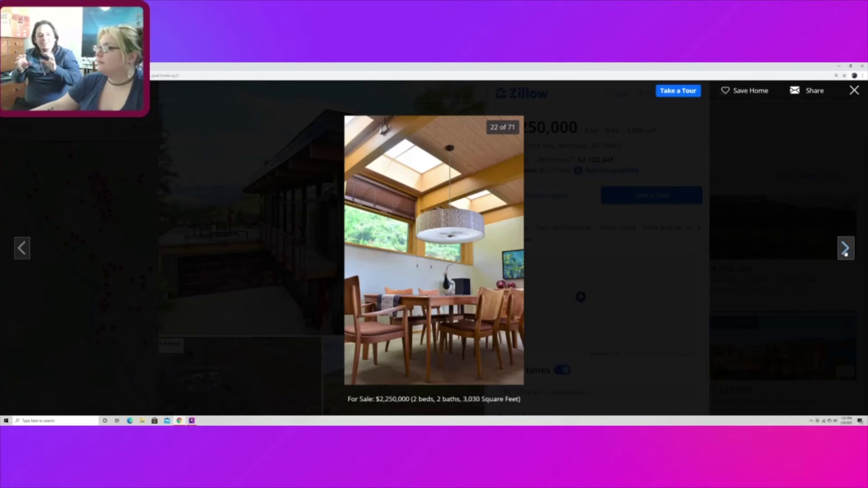
pyautogui.click(845, 249)
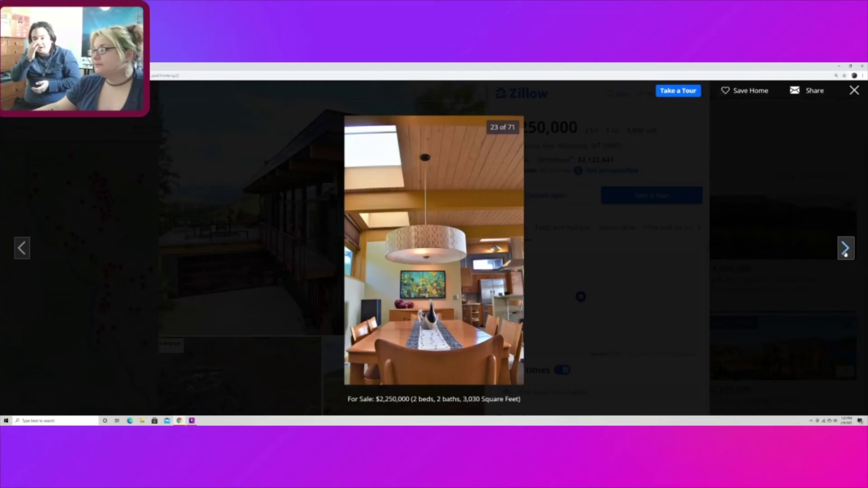
pyautogui.click(845, 250)
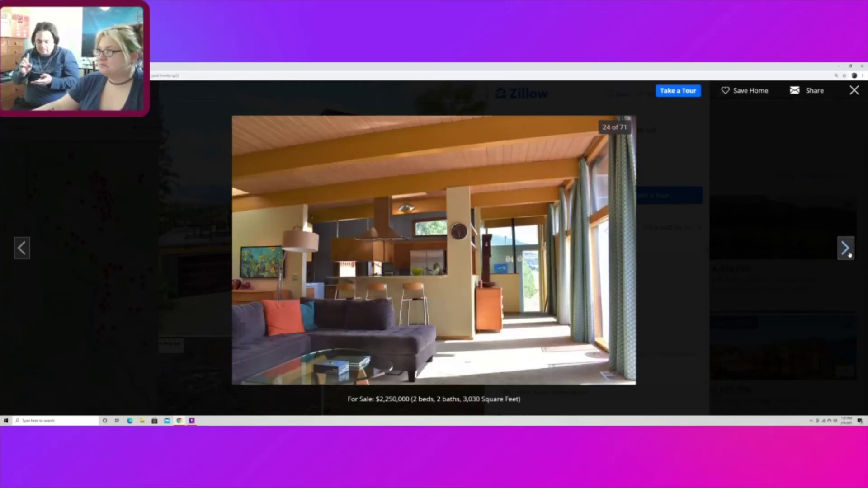
pyautogui.click(847, 251)
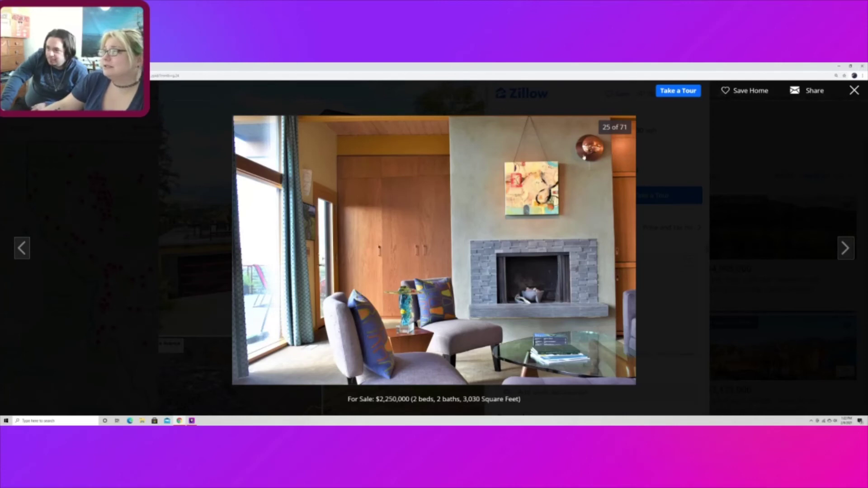
# Step: Advance from photo 26 past the window photo to photo 31, the wood-paneled bedroom
pyautogui.click(845, 248)
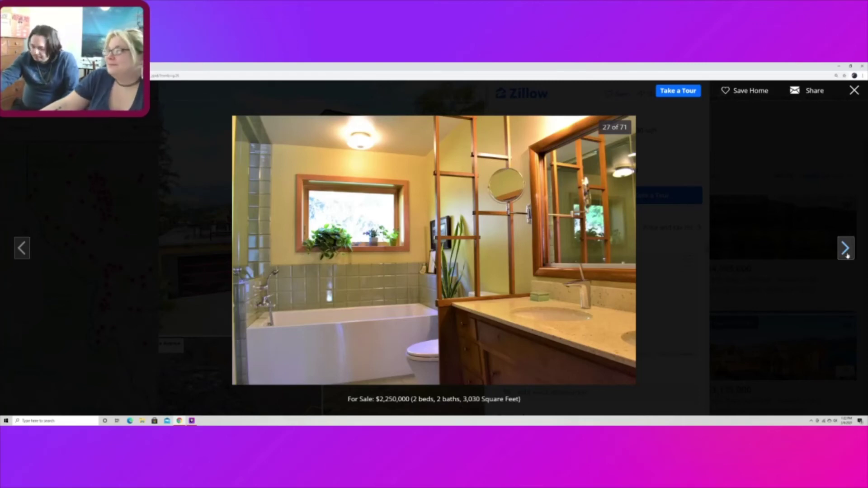
pyautogui.click(847, 251)
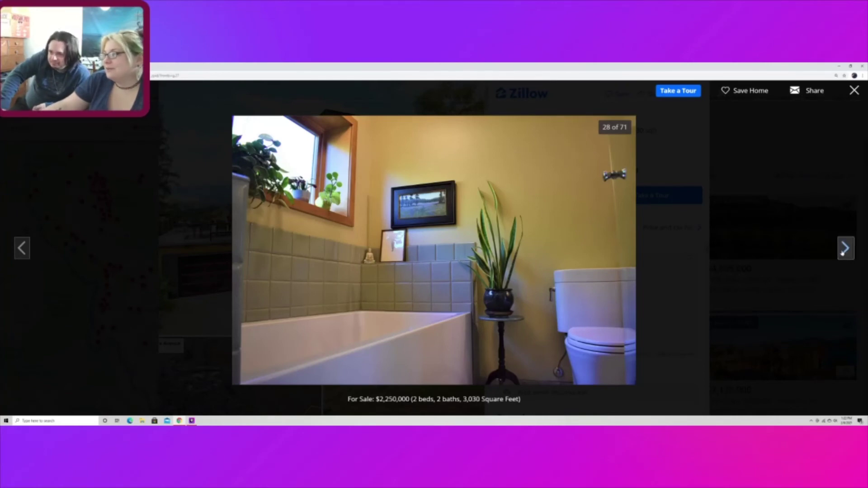
pyautogui.click(845, 251)
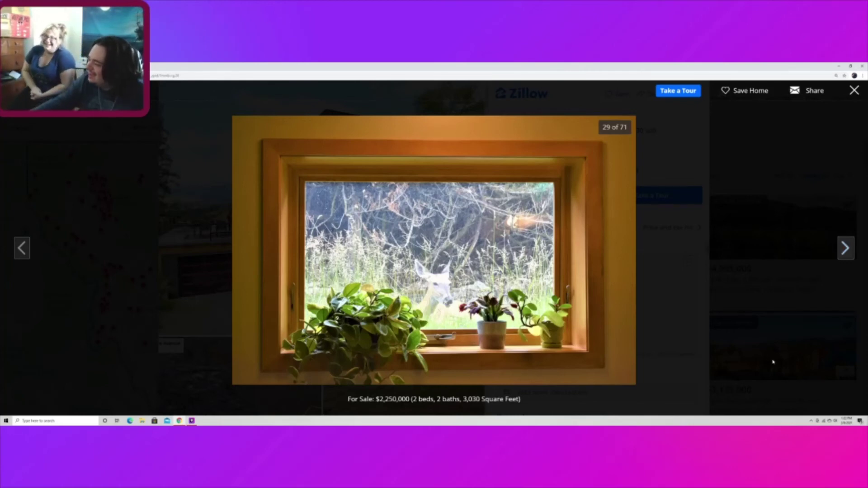
pyautogui.click(846, 248)
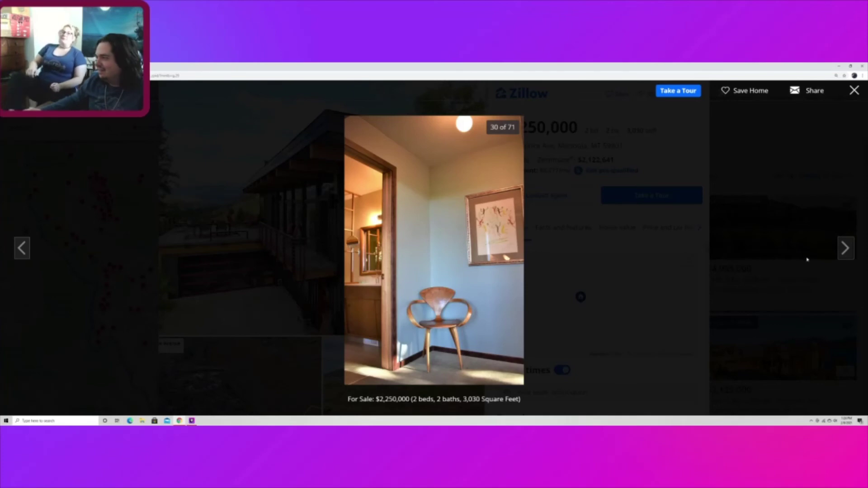
pyautogui.click(846, 248)
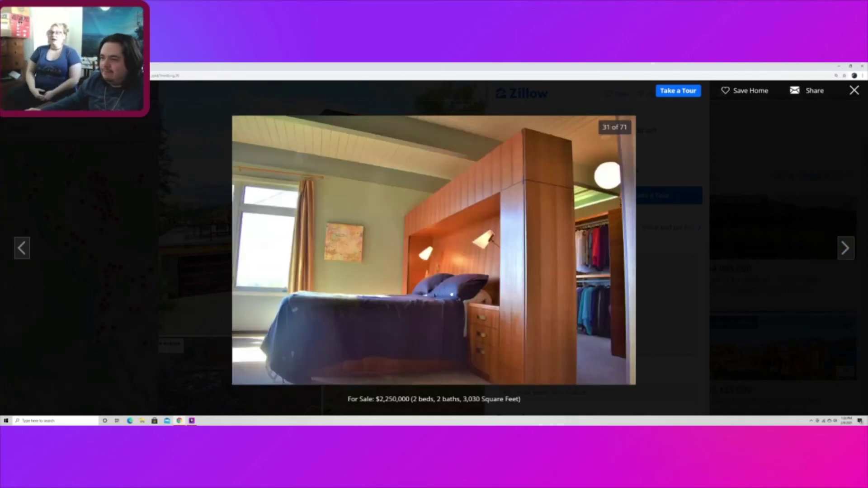
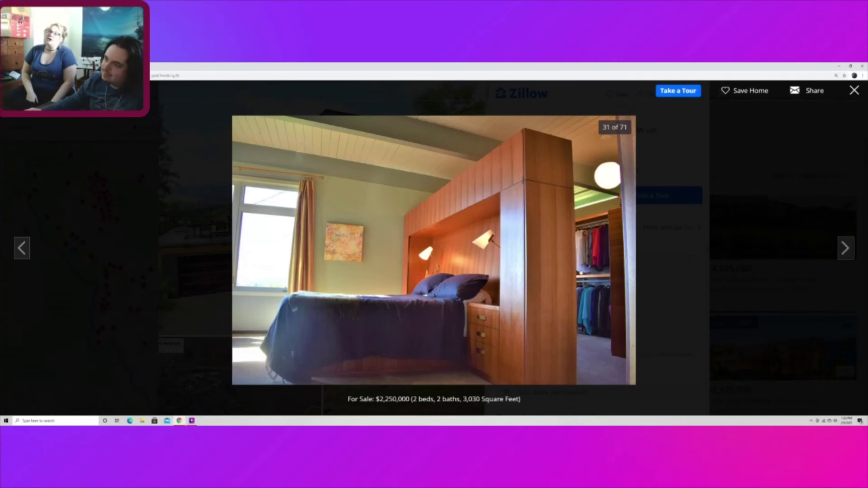
# Step: Page from photo 31 to 35 of 71, ending on the master suite addition floor plan
pyautogui.click(845, 248)
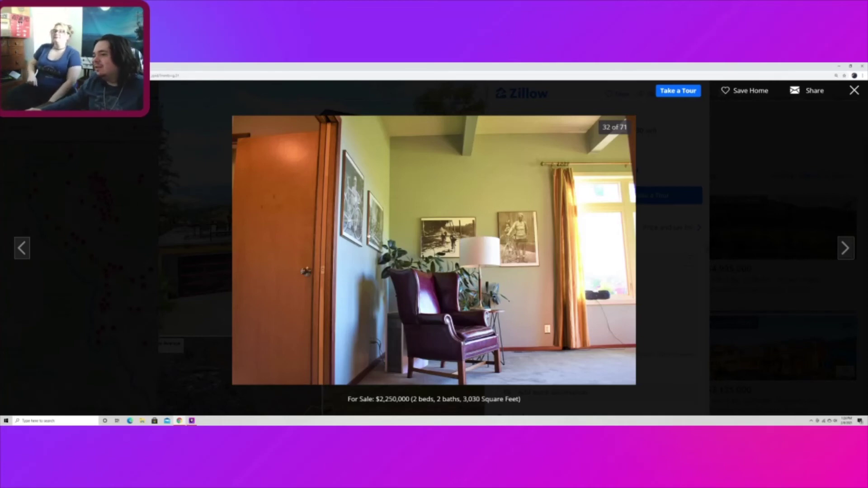
pyautogui.click(846, 248)
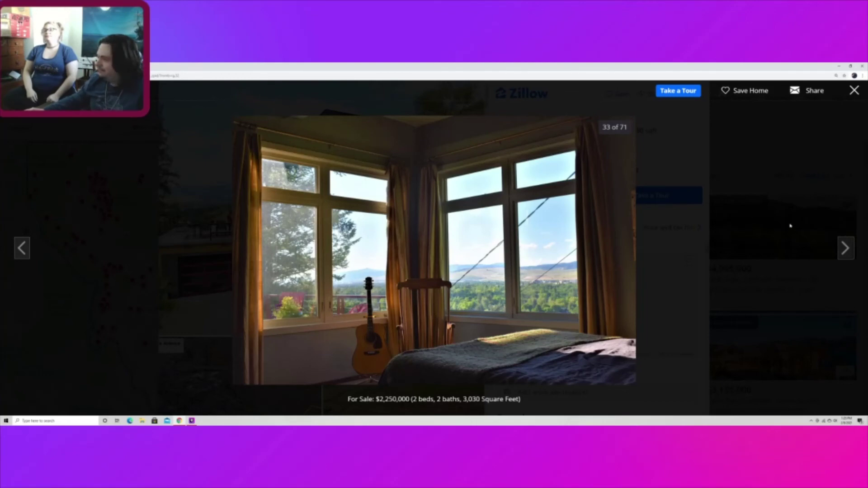
pyautogui.click(845, 248)
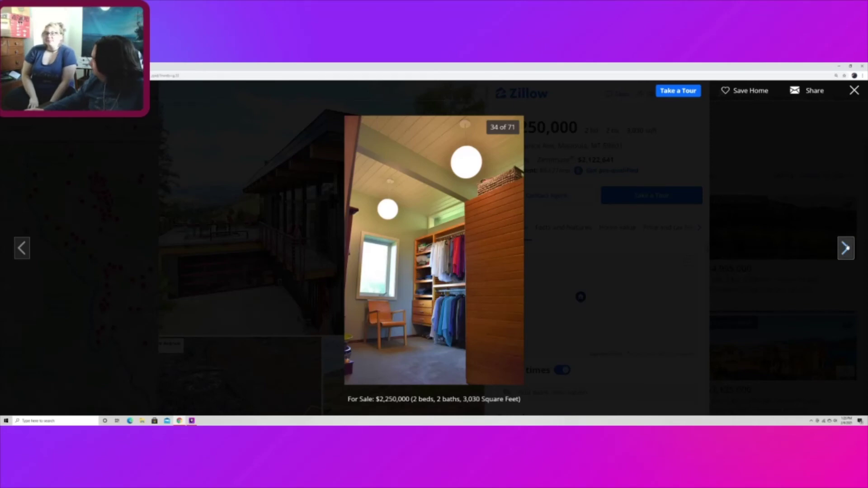
pyautogui.click(846, 249)
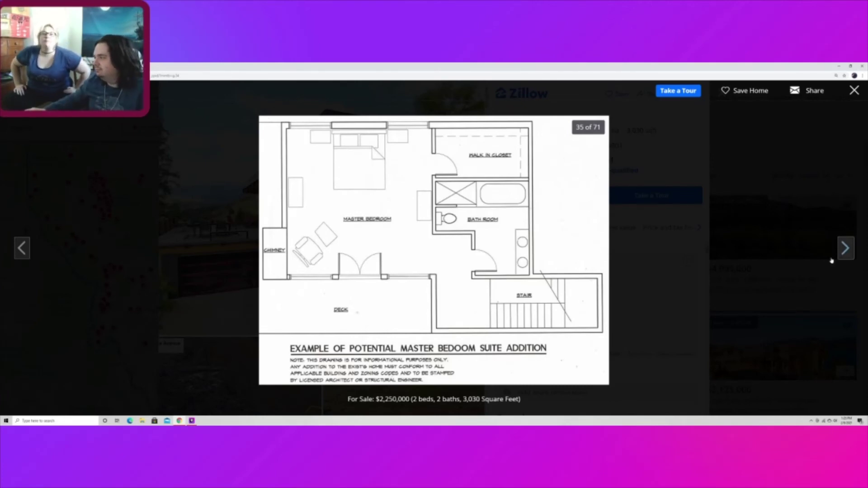
# Step: Advance from photo 35 to 37 of 71, the curtained view onto the red-chaired deck
pyautogui.click(849, 246)
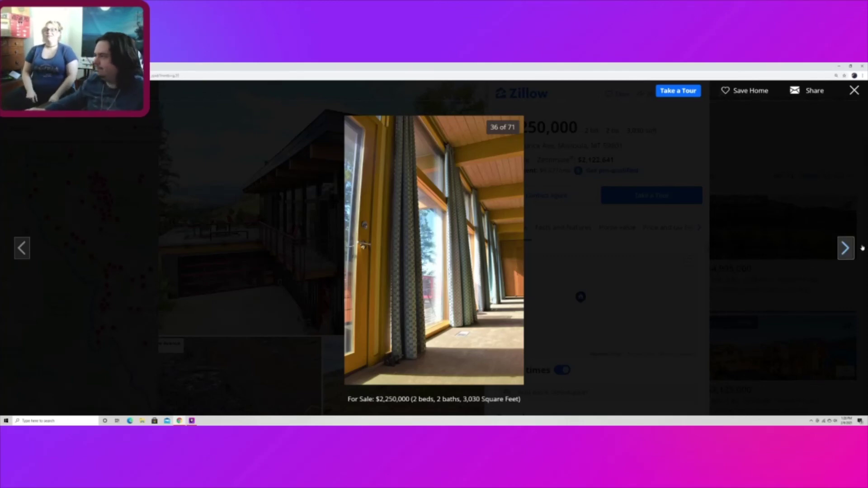
pyautogui.click(845, 248)
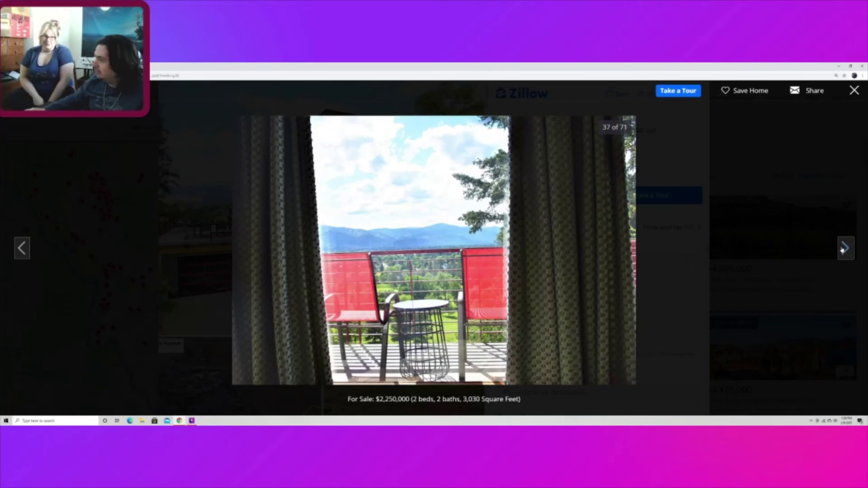
# Step: Page from photo 37 to 41 of 71, the deck dining table above forested hills
pyautogui.click(844, 249)
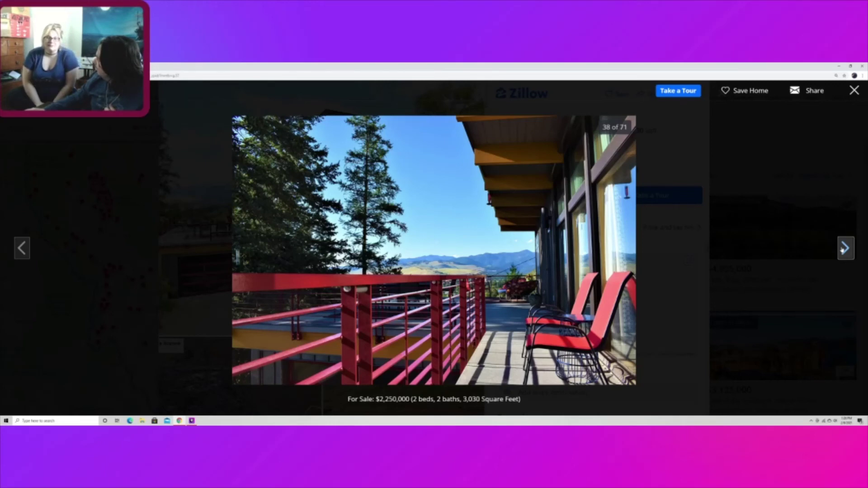
pyautogui.click(844, 249)
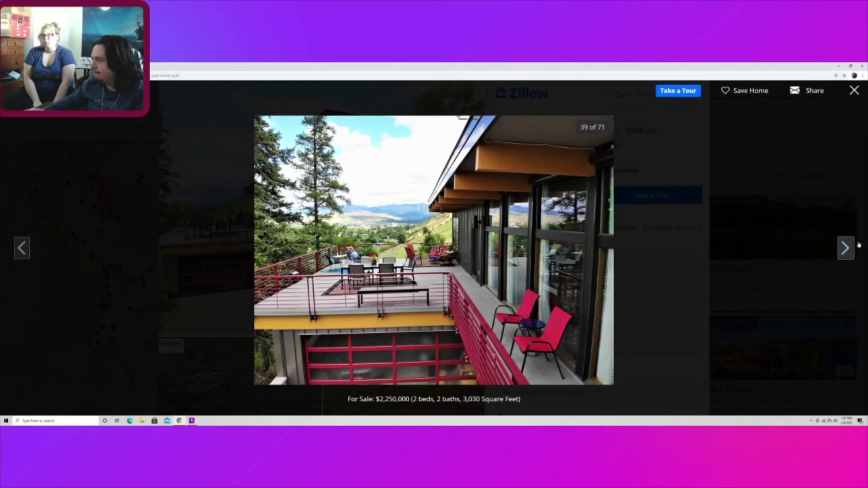
pyautogui.click(846, 248)
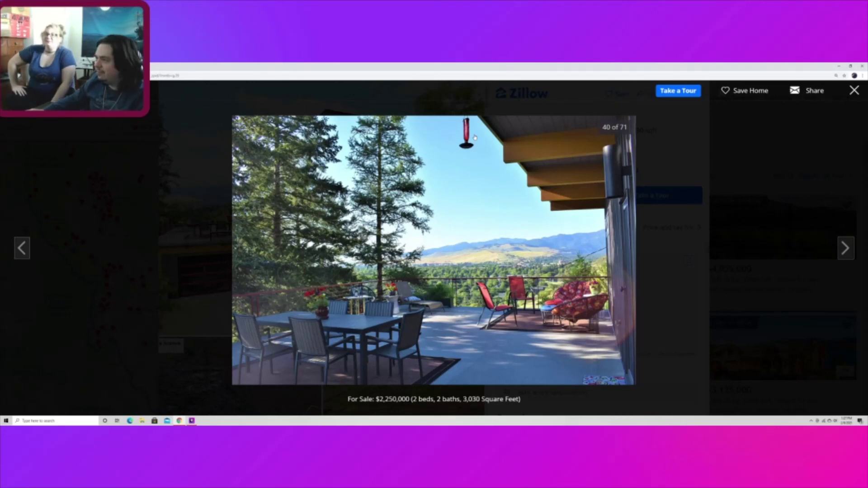
pyautogui.press('Right')
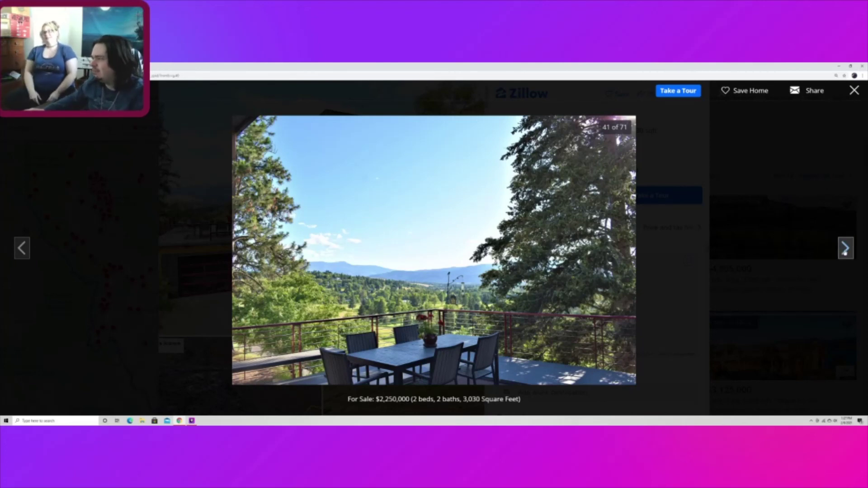
# Step: Page from photo 41 to 49 of 71, stepping back once at the sunset photo
pyautogui.click(845, 249)
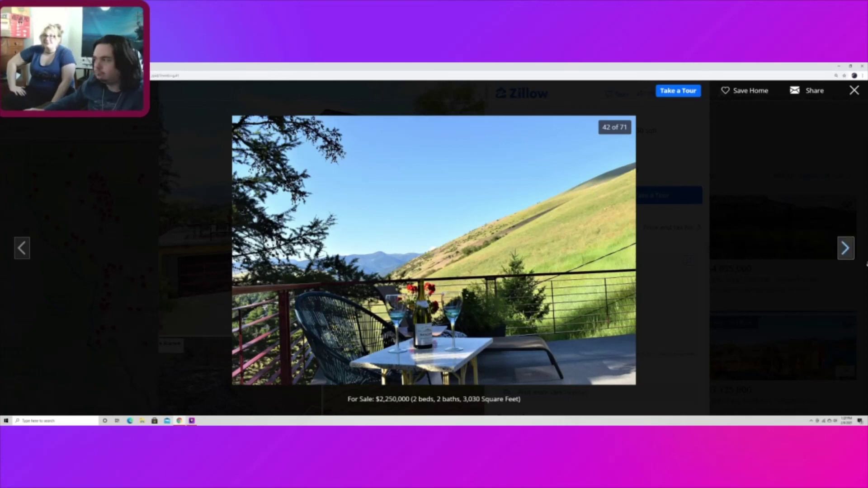
pyautogui.click(844, 248)
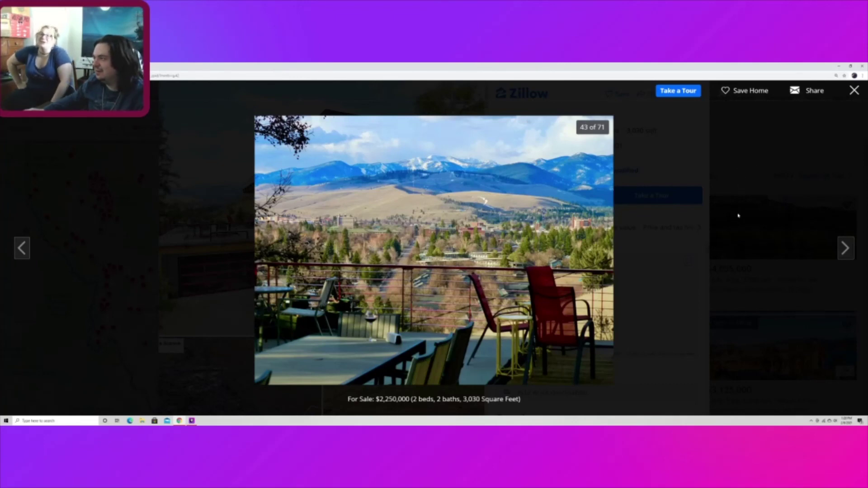
pyautogui.click(845, 248)
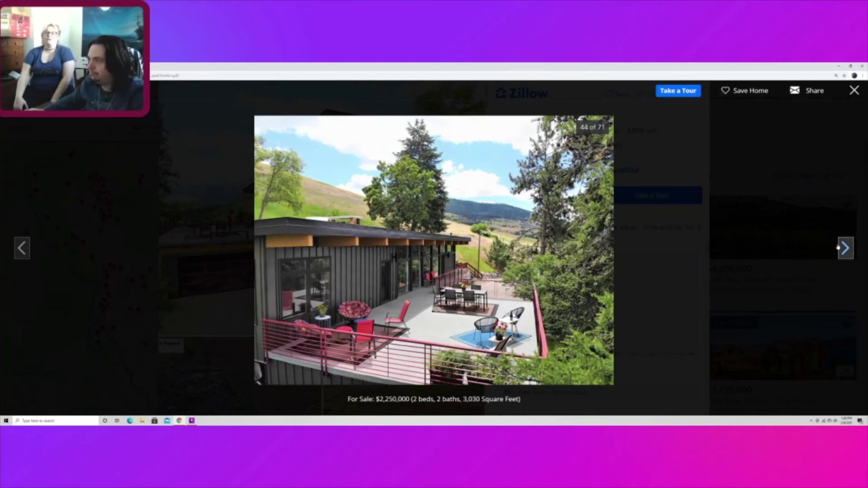
pyautogui.click(844, 248)
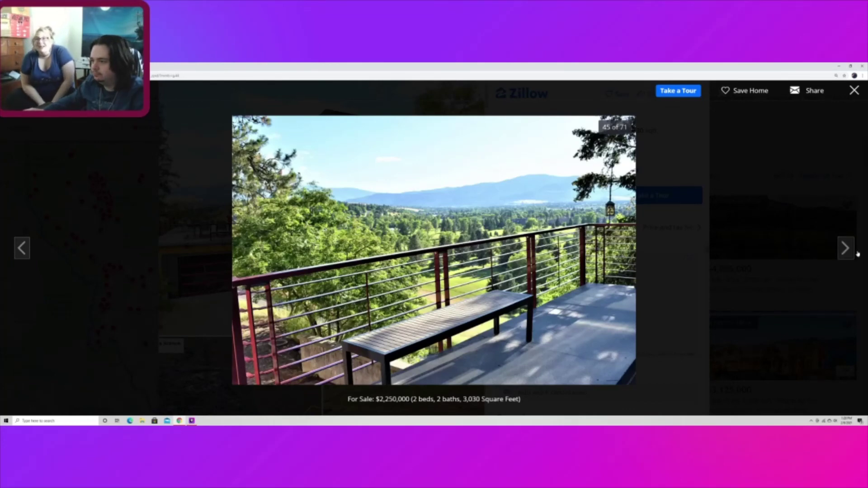
pyautogui.click(845, 248)
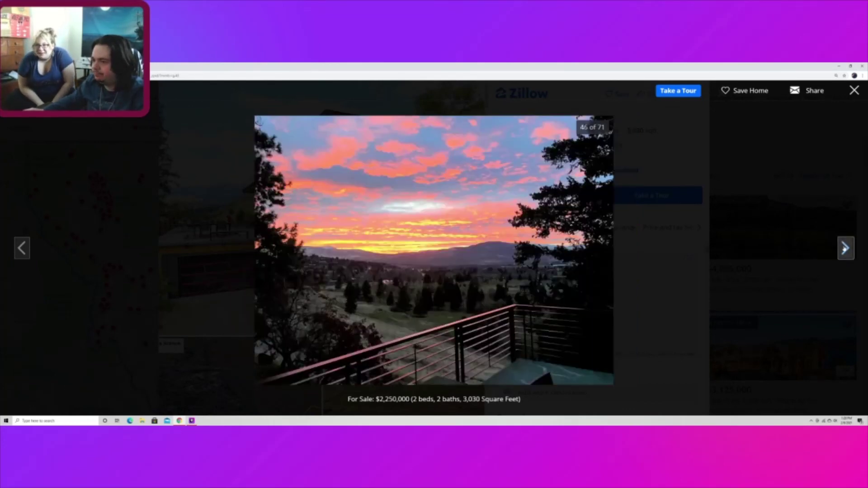
pyautogui.click(22, 249)
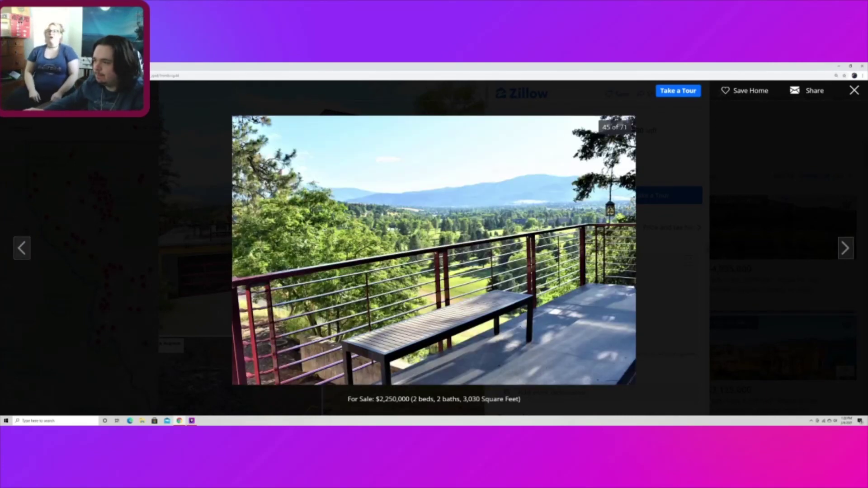
pyautogui.click(845, 248)
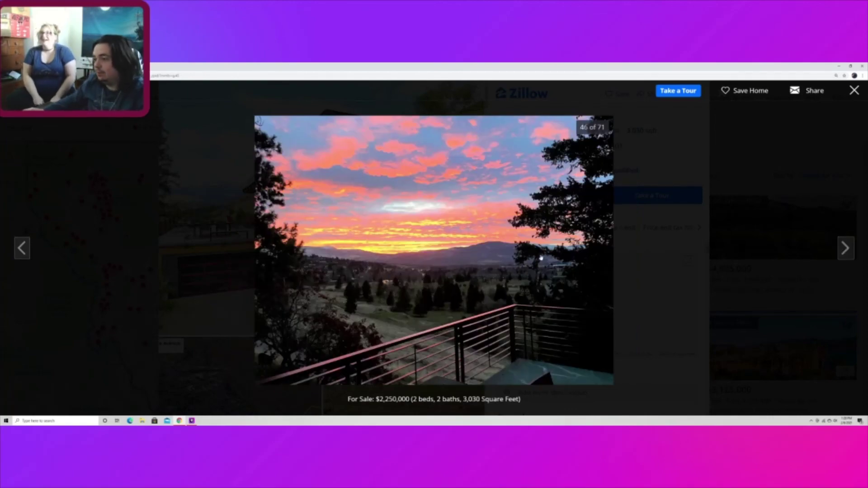
pyautogui.click(847, 249)
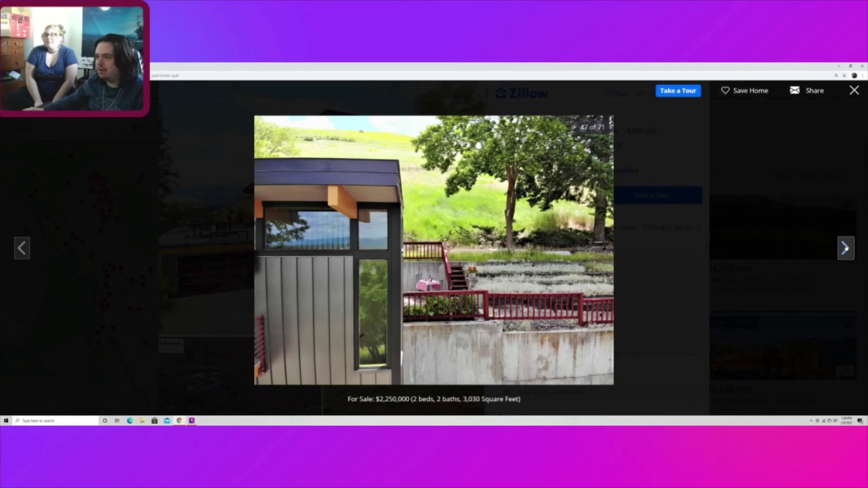
pyautogui.click(846, 248)
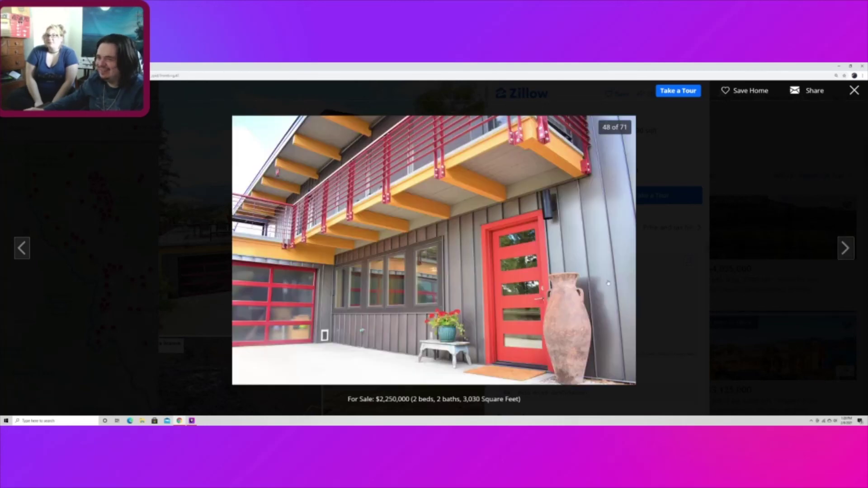
pyautogui.click(845, 249)
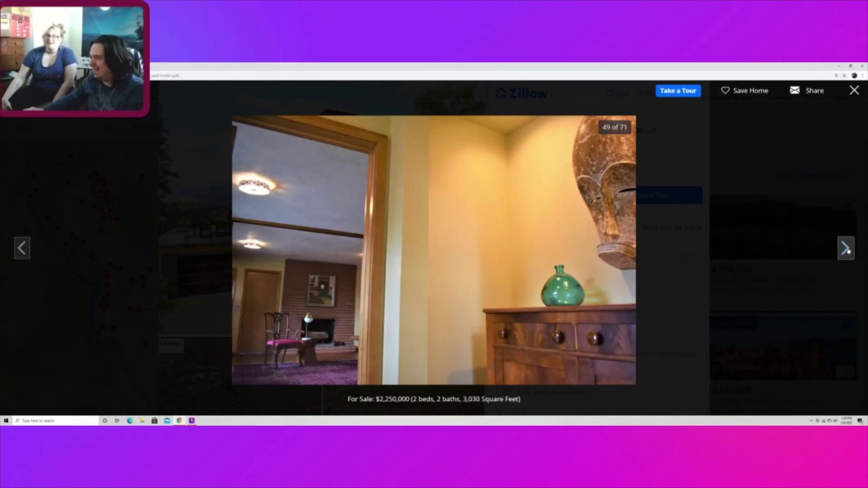
# Step: Page from photo 49 to 53 of 71, the brick-fireplace living room with red chair
pyautogui.click(847, 249)
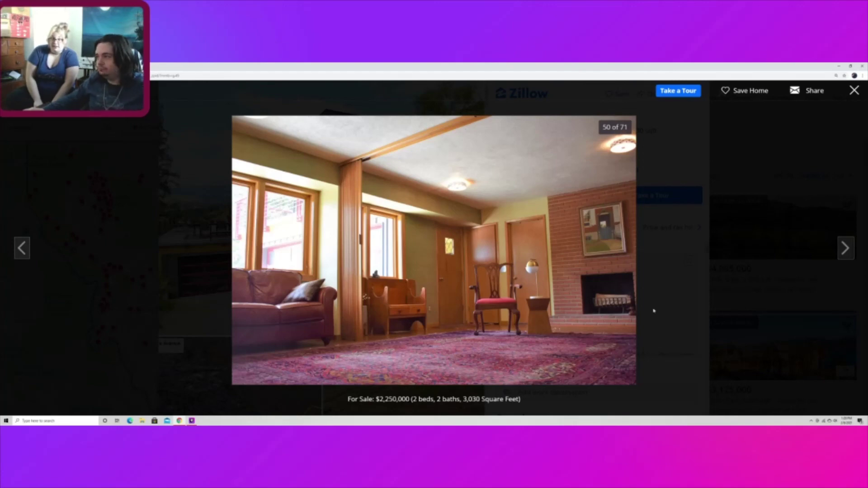
pyautogui.click(846, 250)
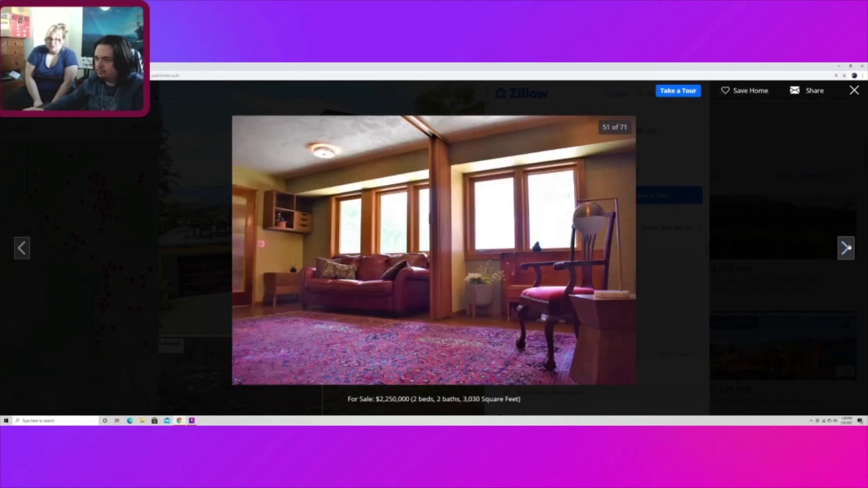
pyautogui.click(846, 250)
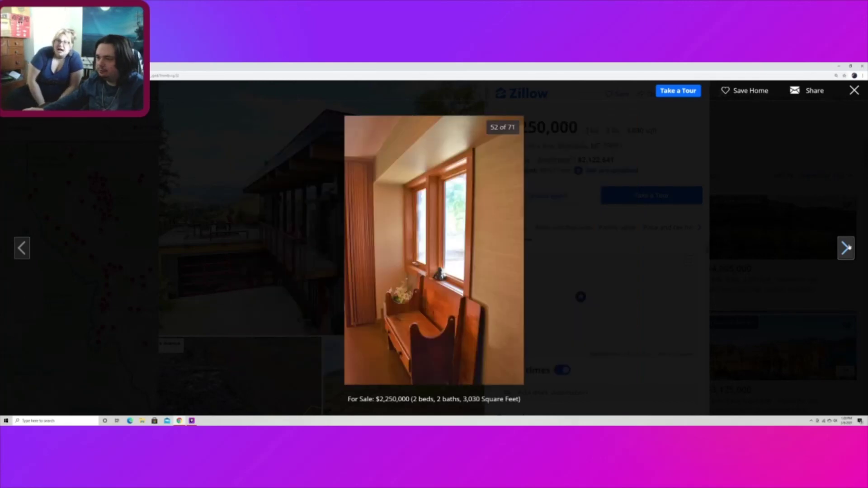
pyautogui.click(846, 250)
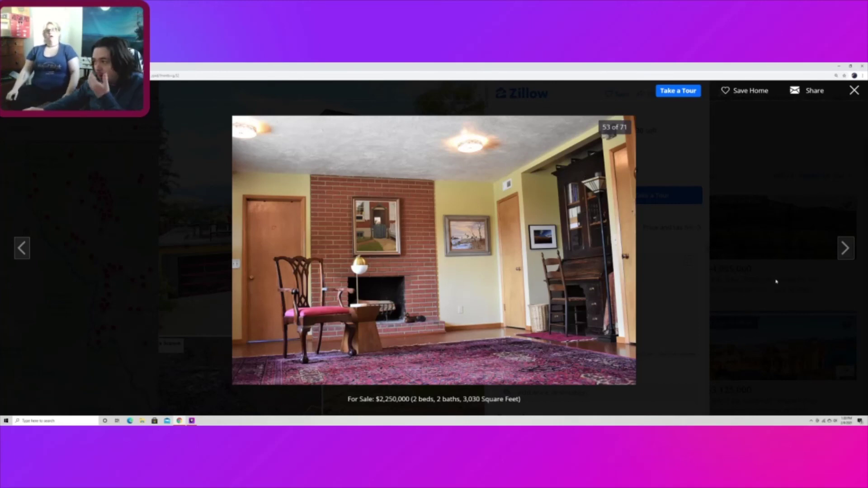
# Step: Page through the bedroom and stairway photos to image 57 of 71, the stairwell mask
pyautogui.click(846, 248)
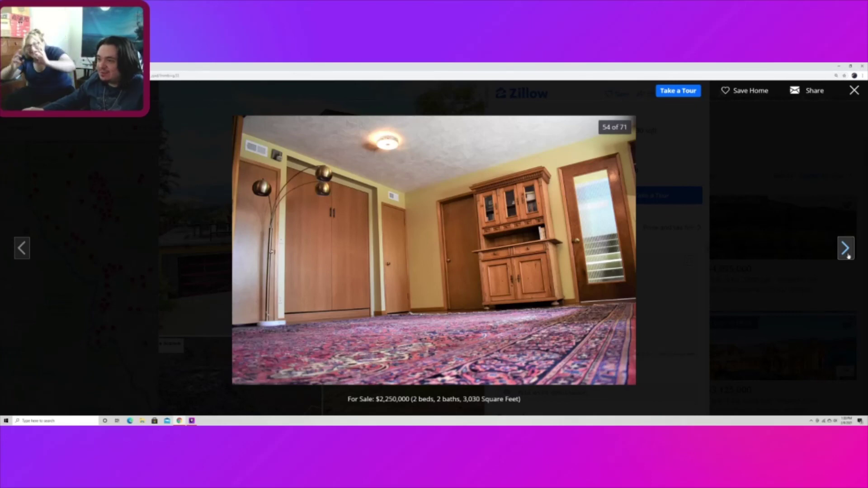
pyautogui.click(847, 252)
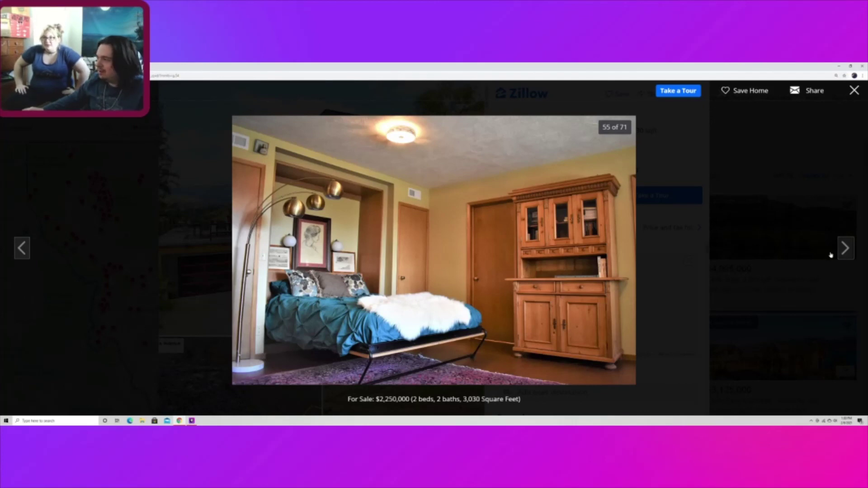
pyautogui.click(847, 250)
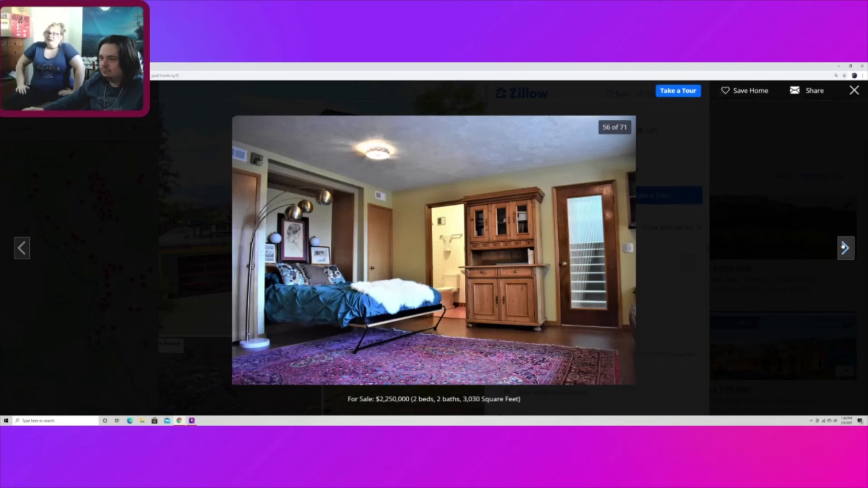
pyautogui.click(846, 249)
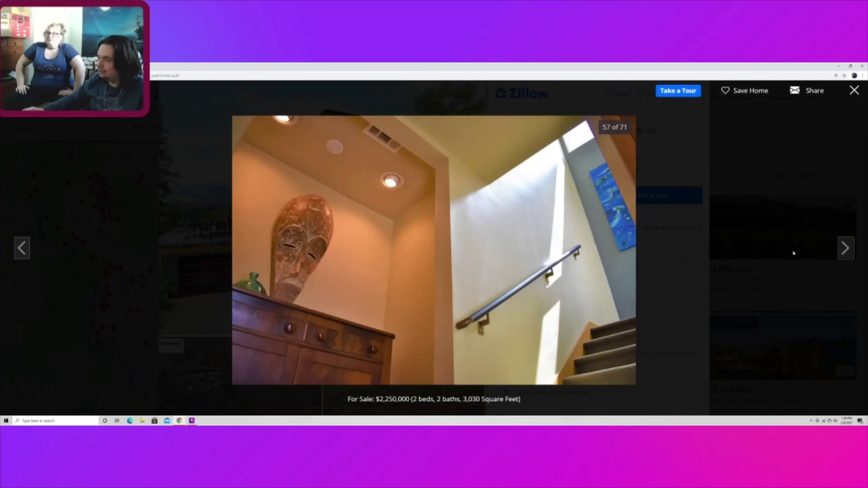
# Step: Skip rapidly through the exterior and aerial shots to photo 71 of 71, the night exterior
pyautogui.click(846, 249)
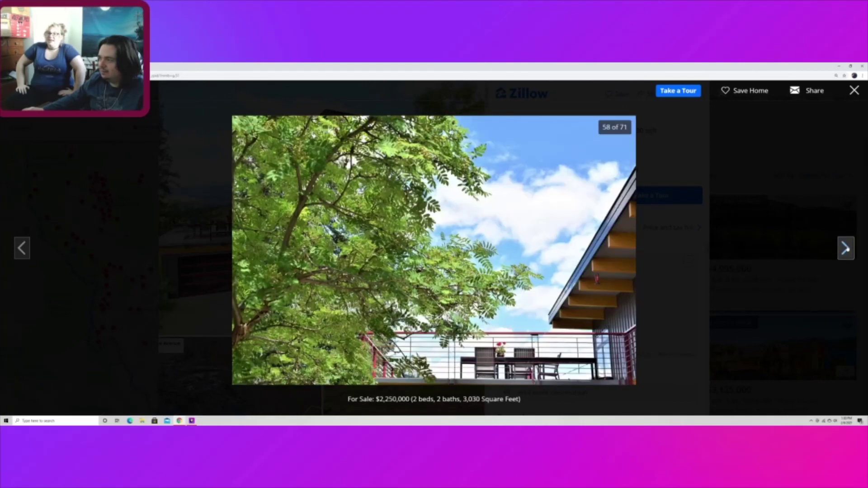
pyautogui.click(846, 249)
pyautogui.click(846, 249)
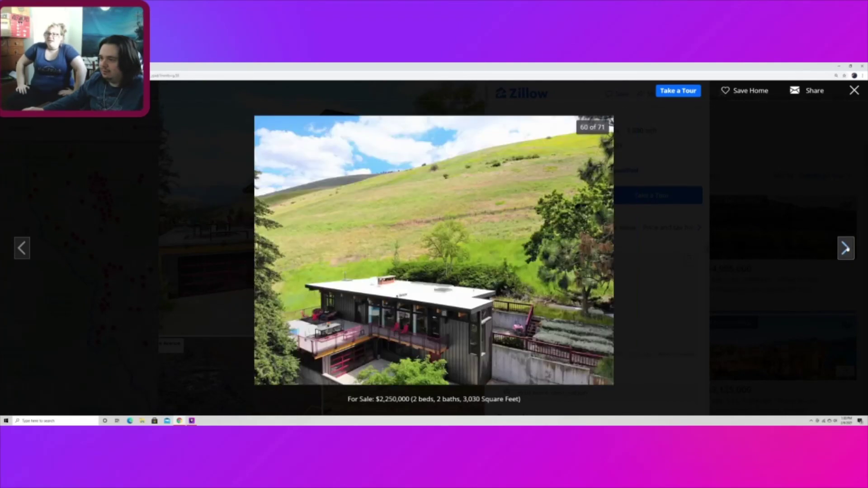
pyautogui.click(846, 248)
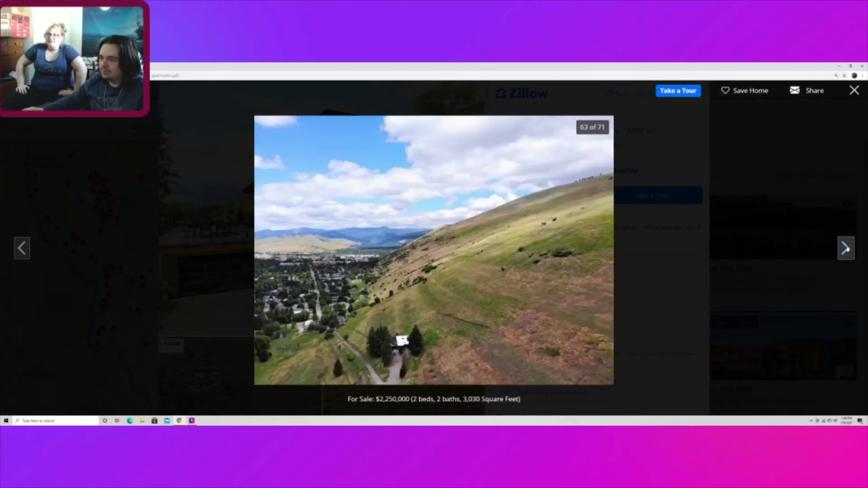
pyautogui.click(846, 249)
pyautogui.click(846, 249)
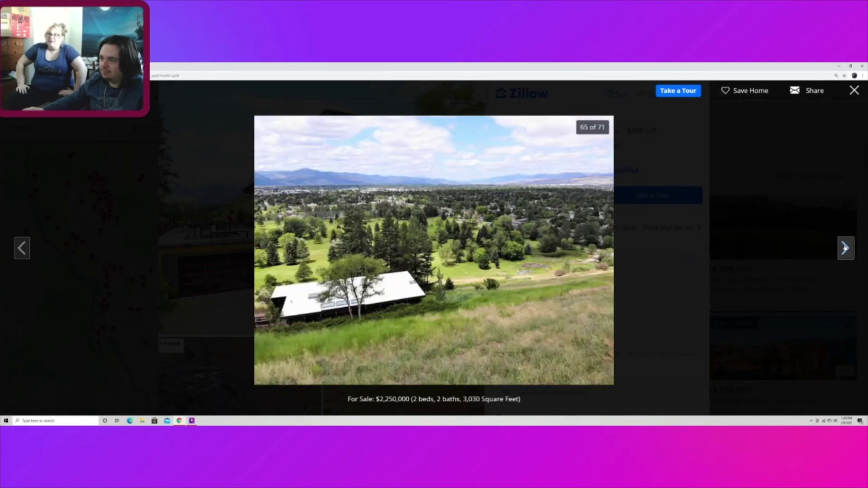
pyautogui.click(846, 248)
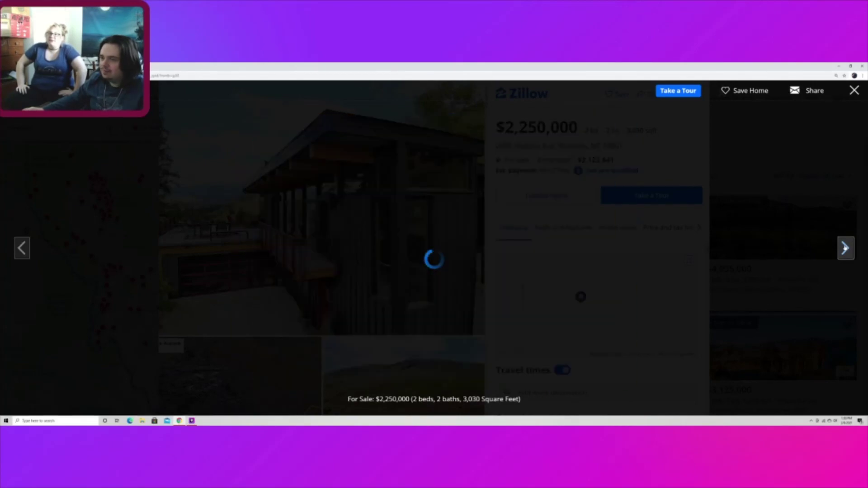
pyautogui.click(846, 249)
pyautogui.click(847, 249)
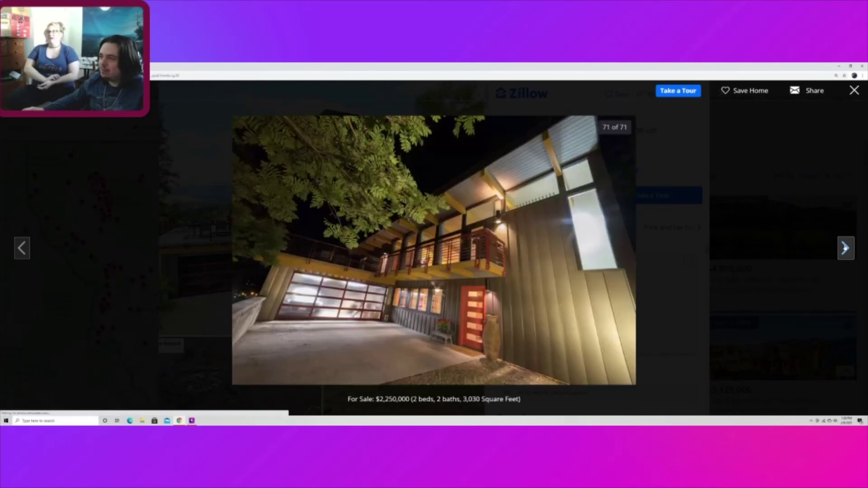